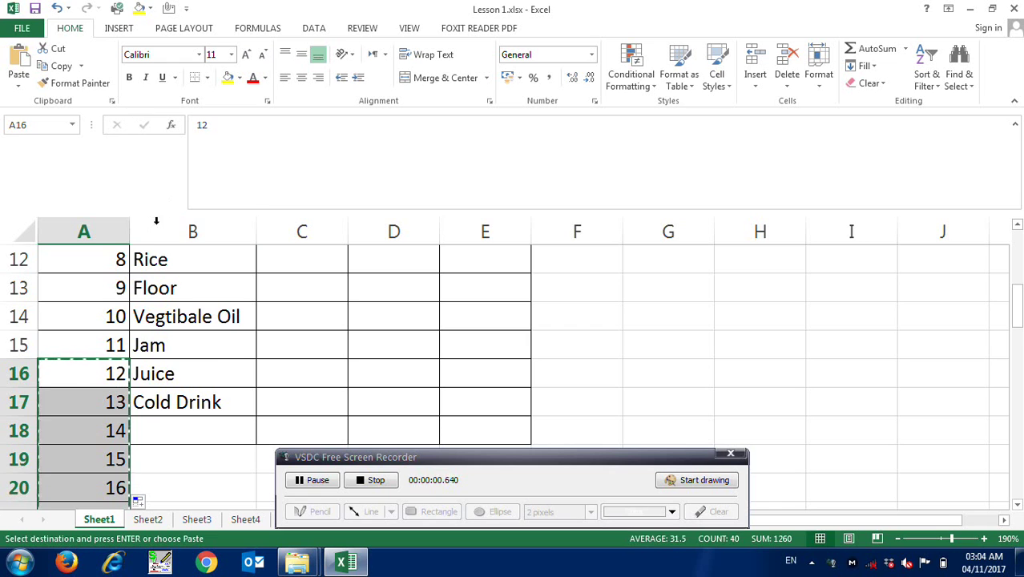
Step: Cancel the pending copy and bring the Lesson 1 workbook back into view
{"action": "left_click", "coordinate": [172, 316]}
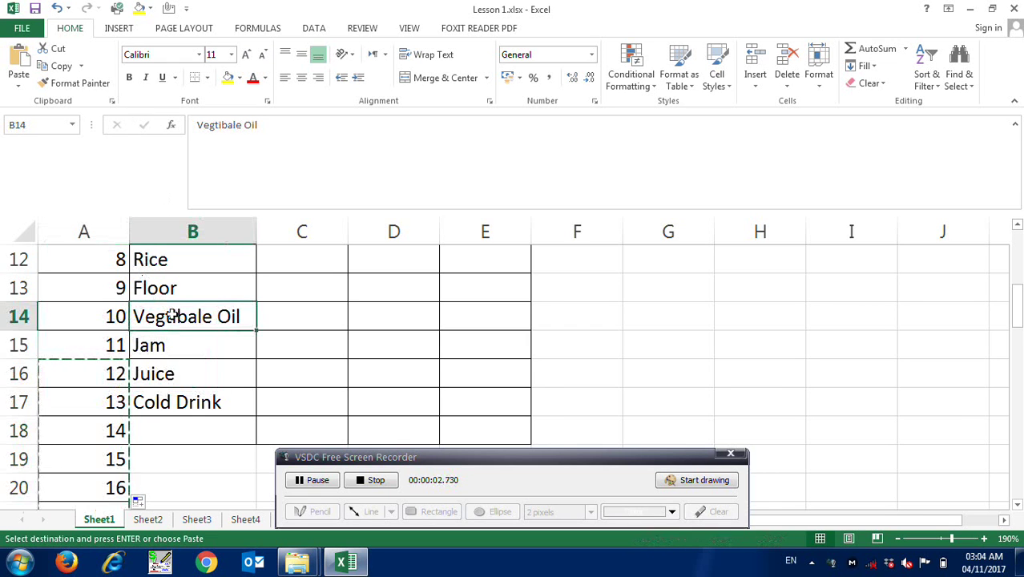
{"action": "key", "text": "Escape"}
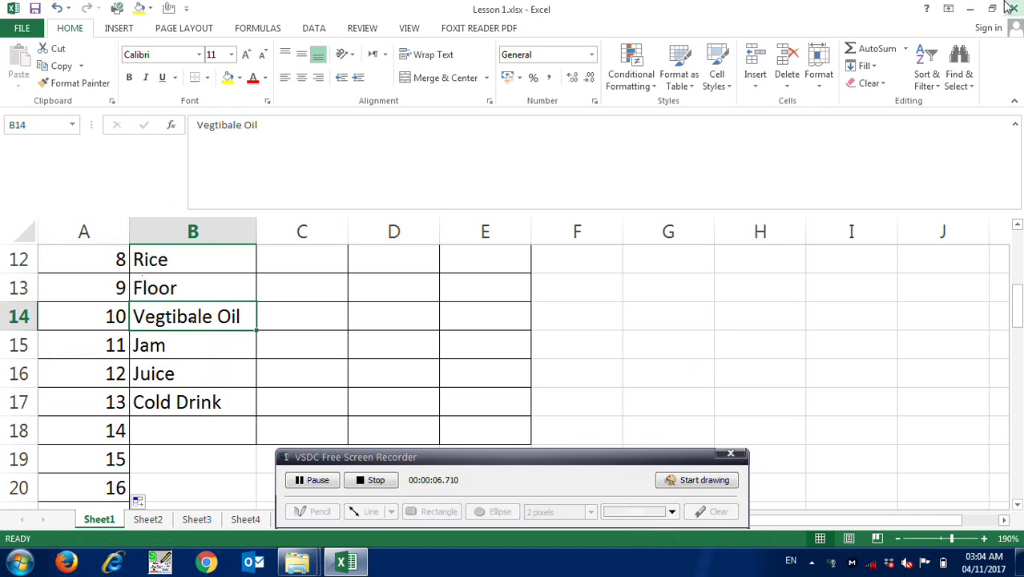
{"action": "left_click", "coordinate": [969, 8]}
{"action": "left_click", "coordinate": [955, 8]}
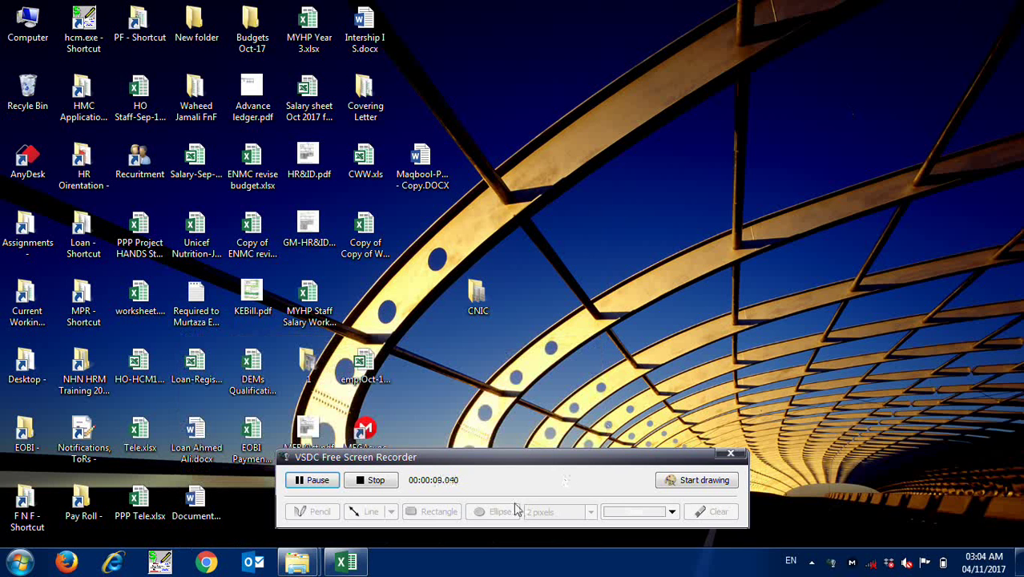
{"action": "left_click", "coordinate": [345, 564]}
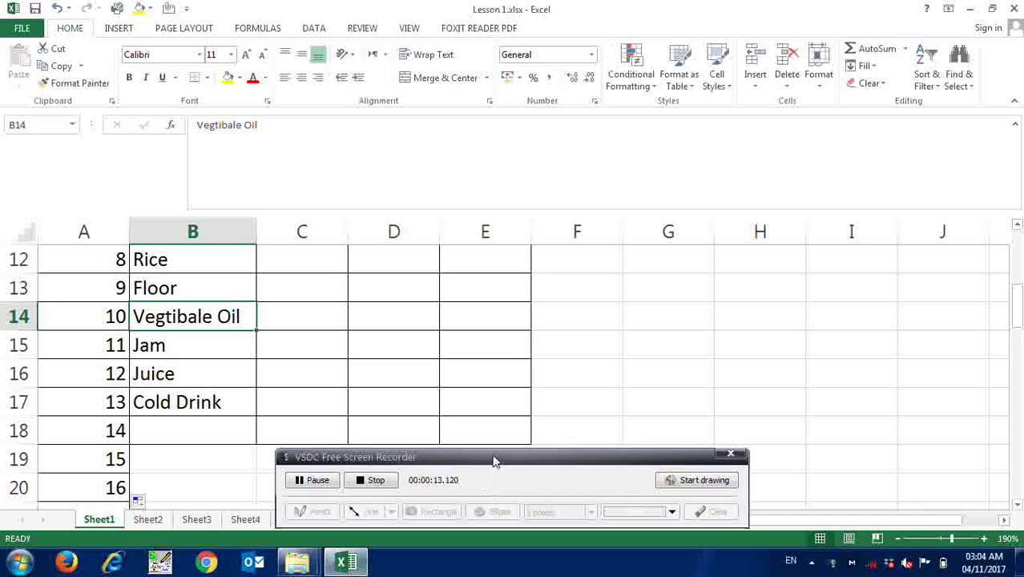
{"action": "left_click_drag", "start_coordinate": [492, 465], "coordinate": [785, 523]}
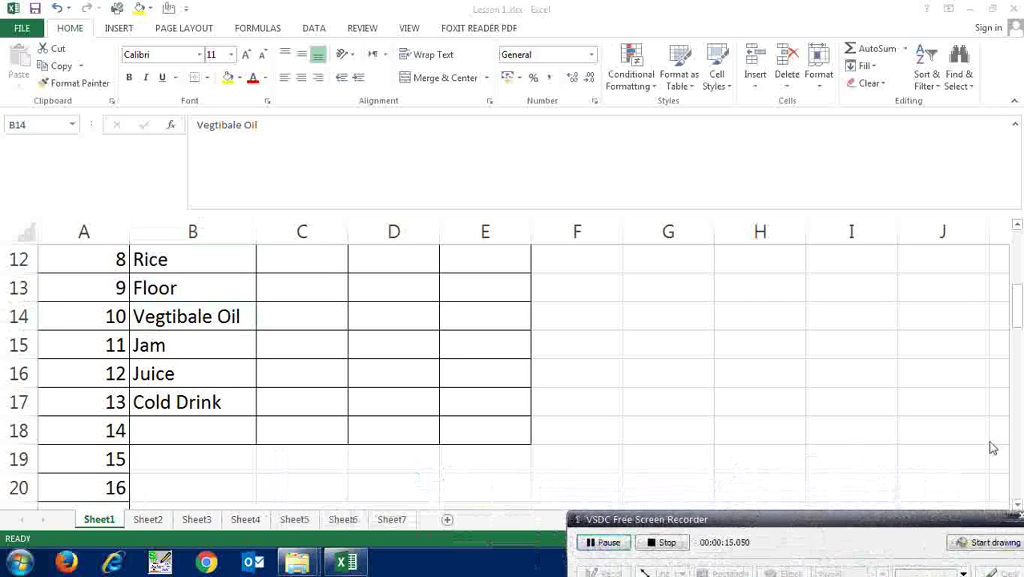
{"action": "left_click", "coordinate": [1018, 297]}
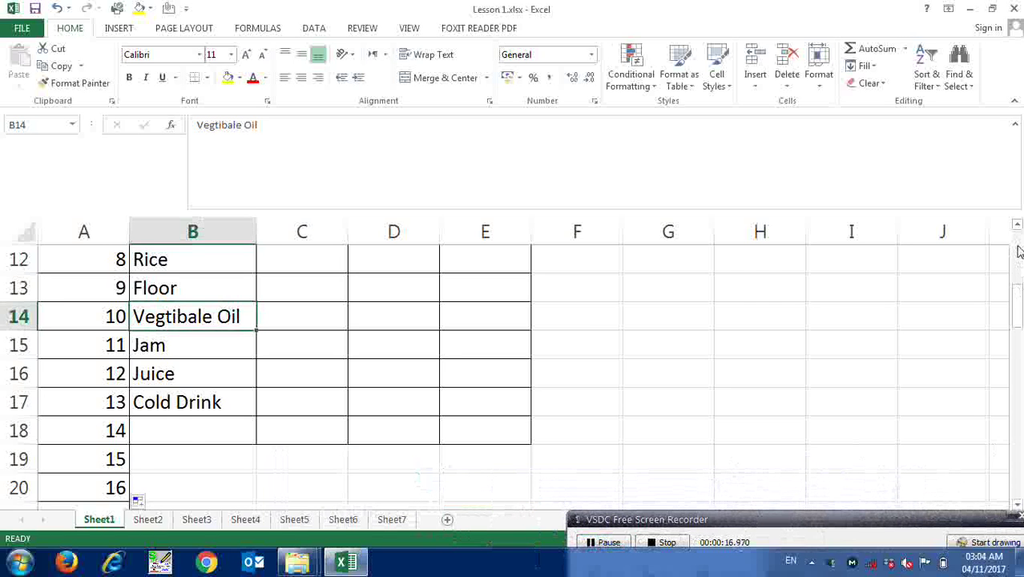
Step: Move through the Expense Sheet to Mutton's Qty cell
{"action": "scroll", "coordinate": [1019, 249], "scroll_direction": "up", "scroll_amount": 4}
{"action": "left_click_drag", "start_coordinate": [110, 391], "coordinate": [121, 493]}
{"action": "left_click", "coordinate": [296, 370]}
{"action": "key", "text": "Up"}
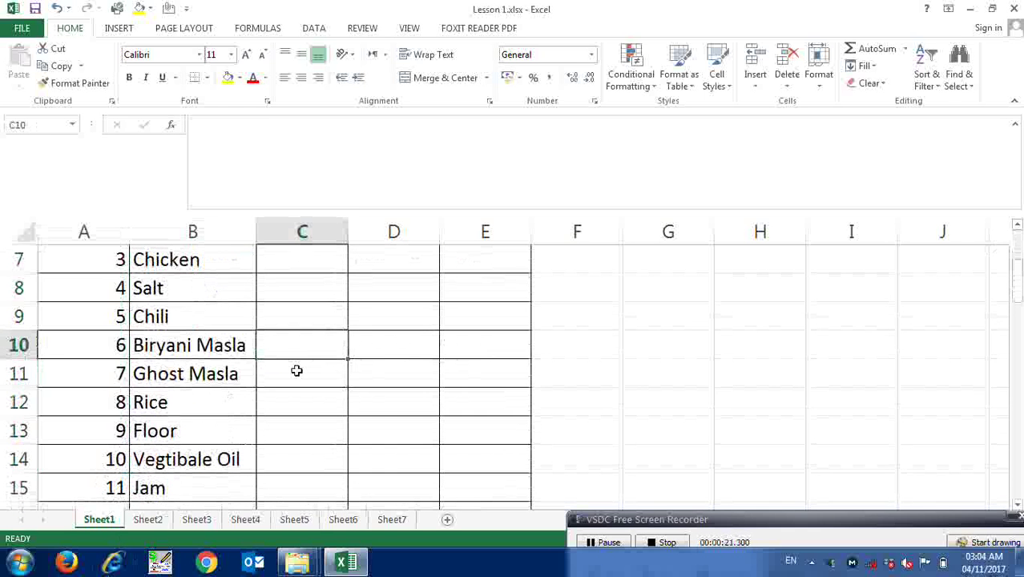
{"action": "key", "text": "Up"}
{"action": "key", "text": "Up"}
{"action": "key", "text": "Up"}
{"action": "key", "text": "Down"}
{"action": "key", "text": "Left"}
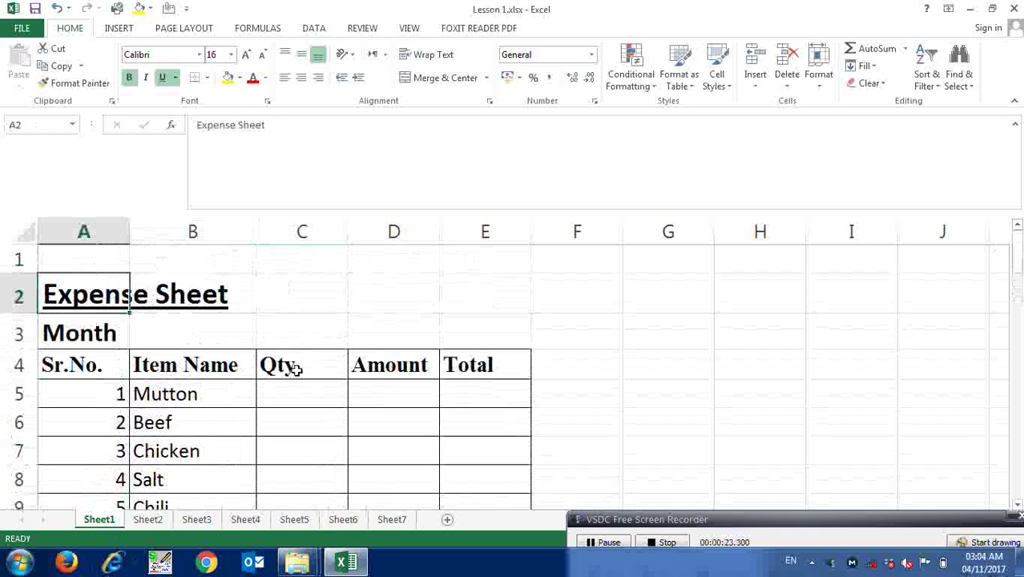
{"action": "key", "text": "Down"}
{"action": "key", "text": "Down"}
{"action": "key", "text": "Down"}
{"action": "key", "text": "Down"}
{"action": "key", "text": "Down"}
{"action": "key", "text": "Down"}
{"action": "key", "text": "Down"}
{"action": "key", "text": "Down"}
{"action": "key", "text": "Down"}
{"action": "key", "text": "Down"}
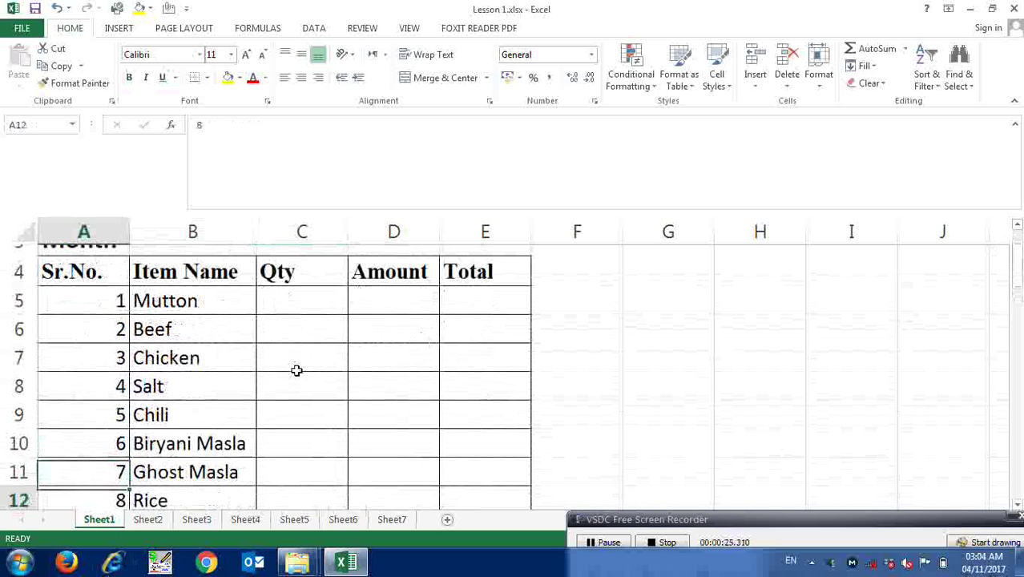
{"action": "scroll", "coordinate": [296, 370], "scroll_direction": "up", "scroll_amount": 1}
{"action": "key", "text": "Up"}
{"action": "key", "text": "Up"}
{"action": "key", "text": "Up"}
{"action": "key", "text": "Right"}
{"action": "key", "text": "Right"}
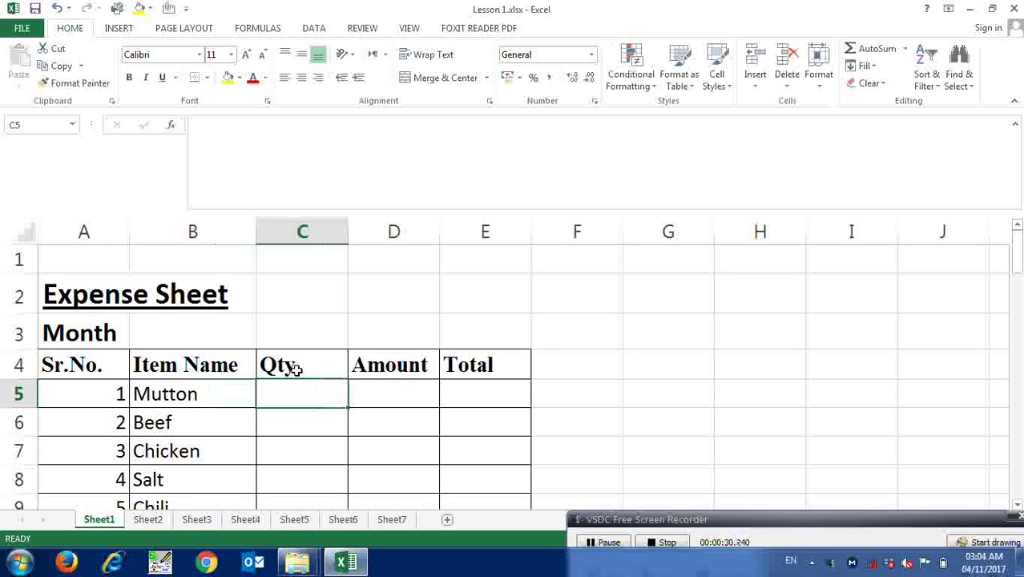
{"action": "key", "text": "Right"}
{"action": "key", "text": "ctrl+c"}
{"action": "key", "text": "Left"}
Step: Enter quantities Mutton 1, Beef 1, Chicken 1, Salt 2, Chili 2, Biryani Masla 2, Ghost Masla 2
{"action": "type", "text": "1"}
{"action": "key", "text": "Return"}
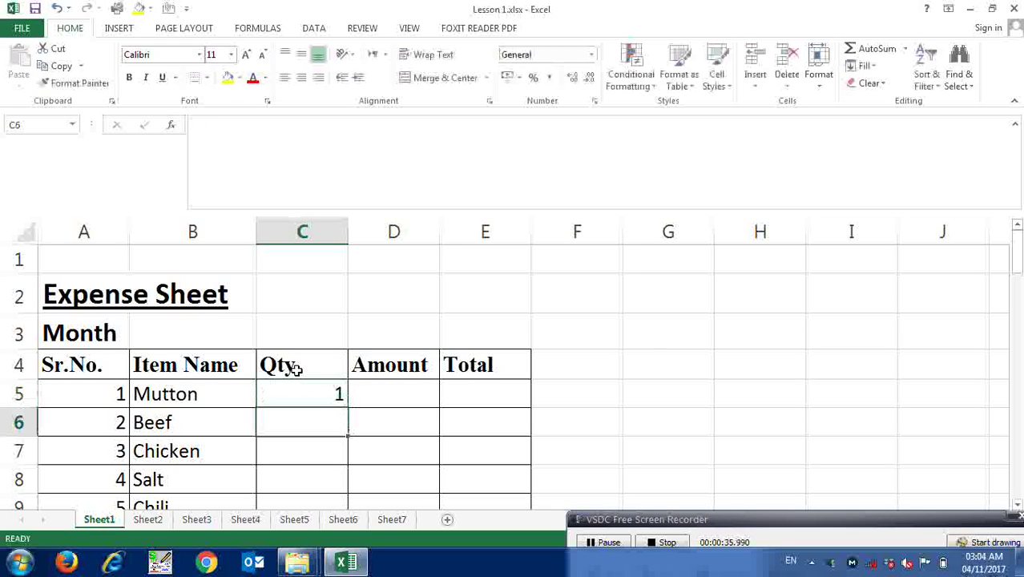
{"action": "type", "text": "1"}
{"action": "key", "text": "Return"}
{"action": "type", "text": "1"}
{"action": "key", "text": "Return"}
{"action": "type", "text": "1"}
{"action": "key", "text": "Return"}
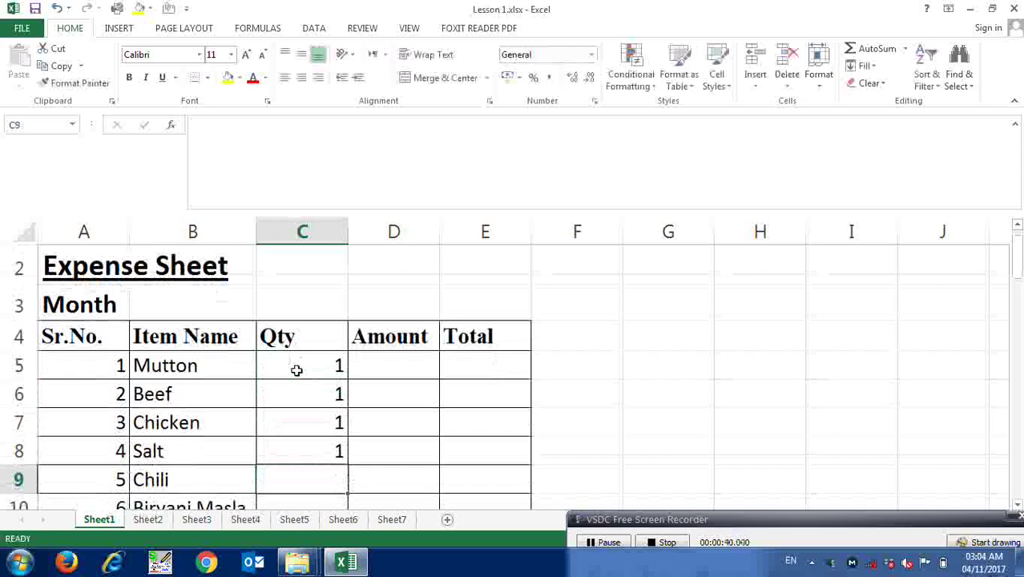
{"action": "key", "text": "Up"}
{"action": "type", "text": "2"}
{"action": "key", "text": "Return"}
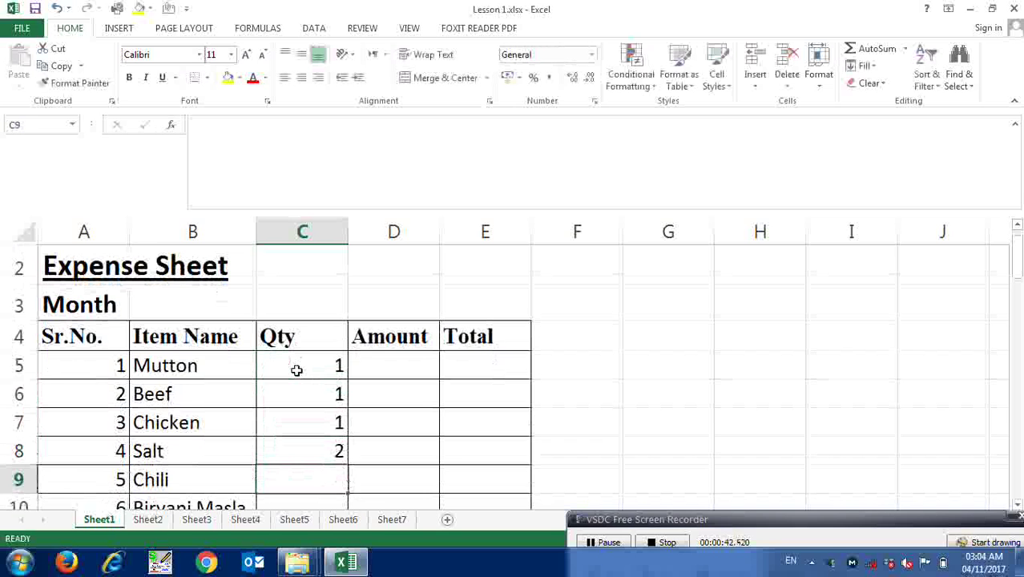
{"action": "type", "text": "2"}
{"action": "key", "text": "Return"}
{"action": "type", "text": "2"}
{"action": "key", "text": "Return"}
{"action": "type", "text": "2"}
{"action": "key", "text": "Return"}
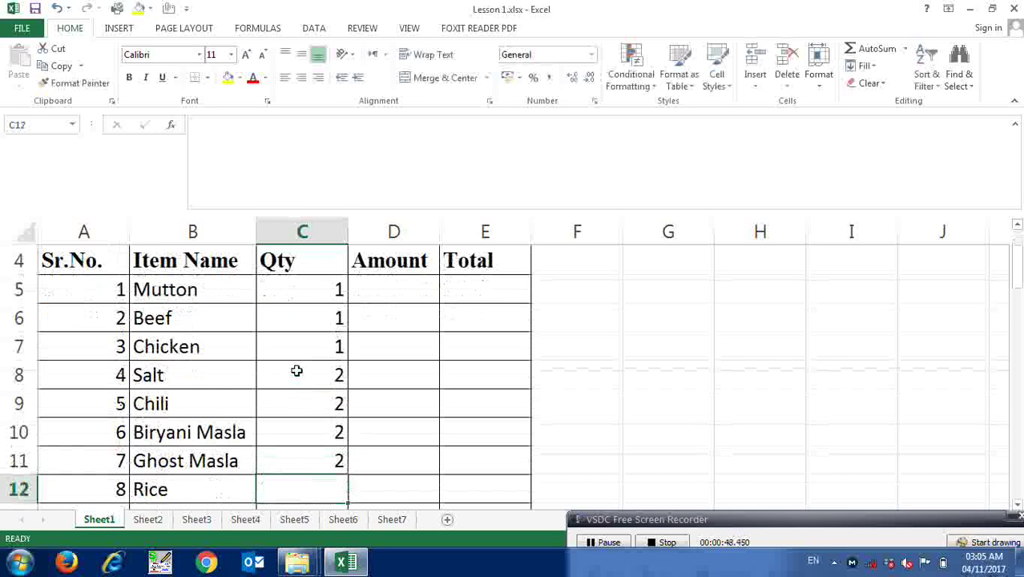
Step: Enter quantities Rice 10, Floor 20, Vegtibale Oil 8, Jam 1, Juice 24, Cold Drink 29
{"action": "type", "text": "1"}
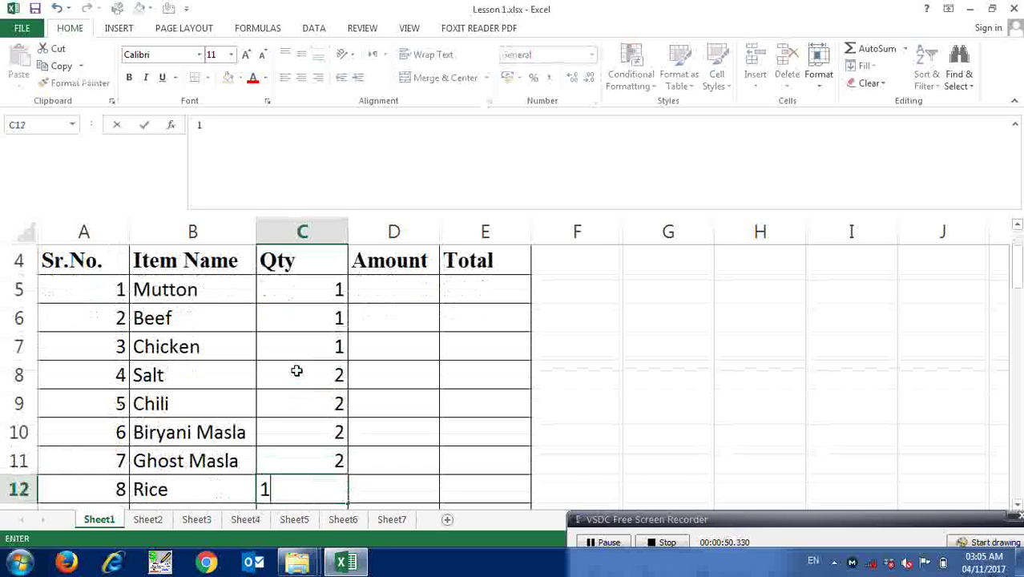
{"action": "type", "text": "0"}
{"action": "key", "text": "Return"}
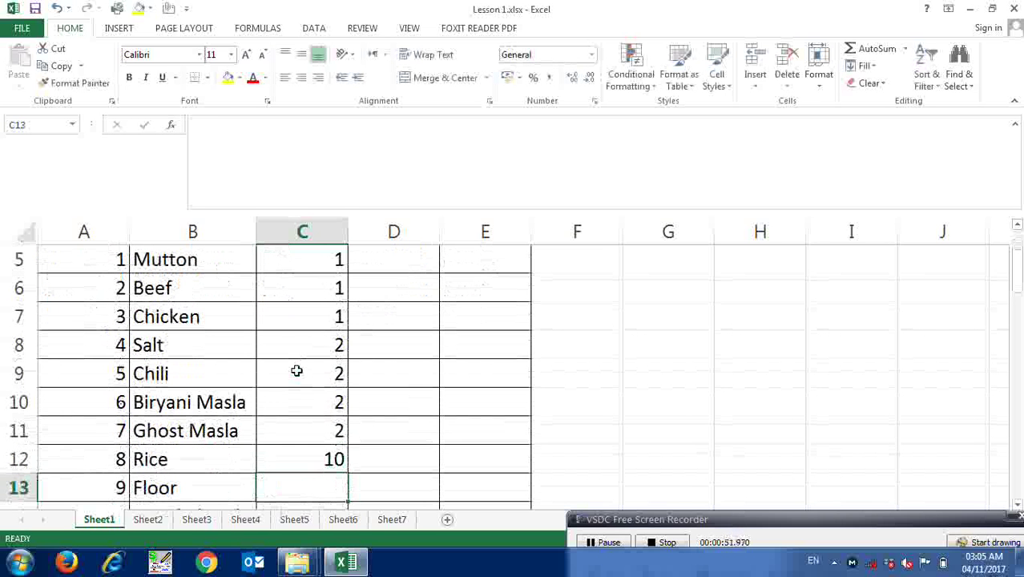
{"action": "type", "text": "20"}
{"action": "key", "text": "Return"}
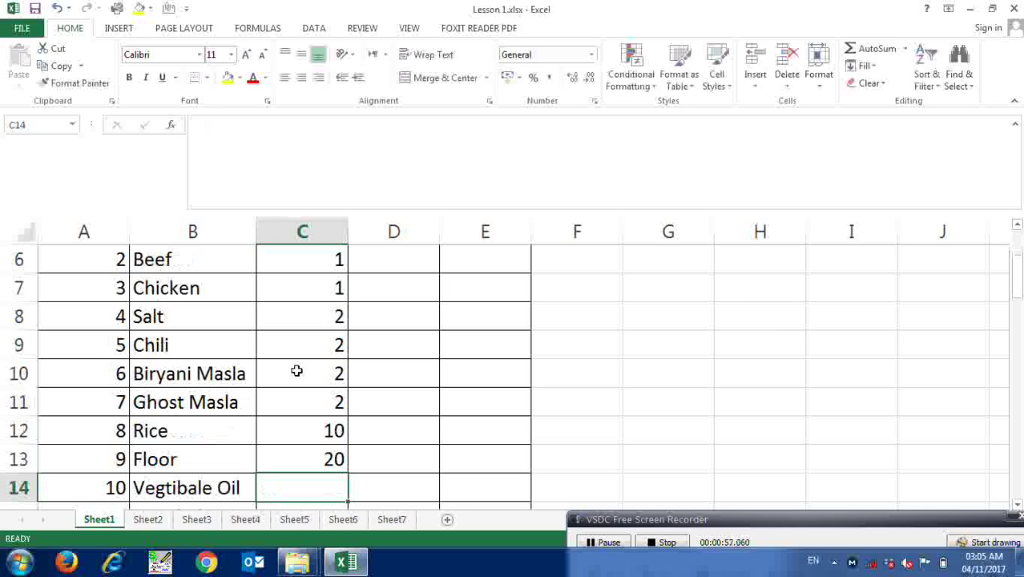
{"action": "type", "text": "8"}
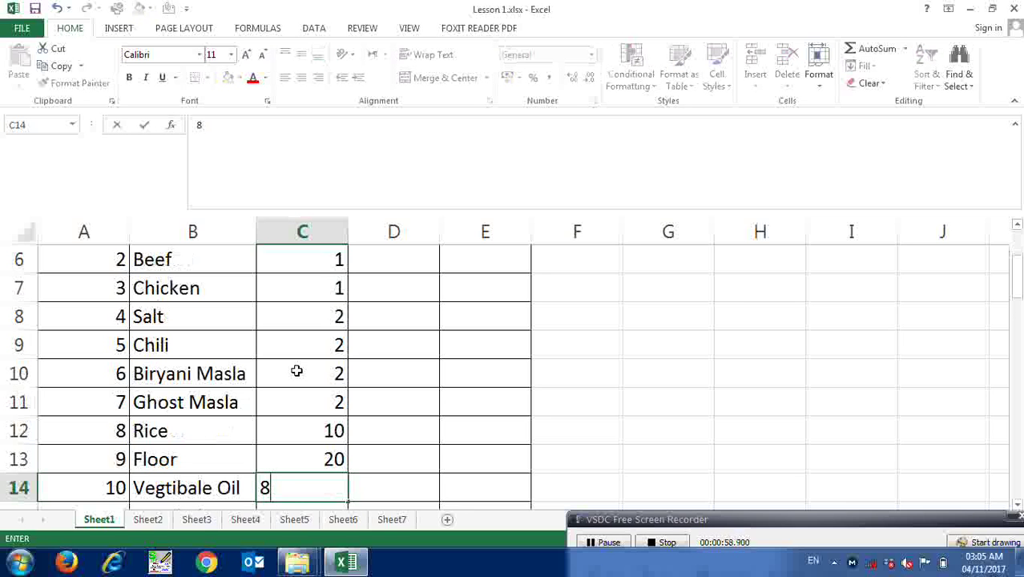
{"action": "key", "text": "Return"}
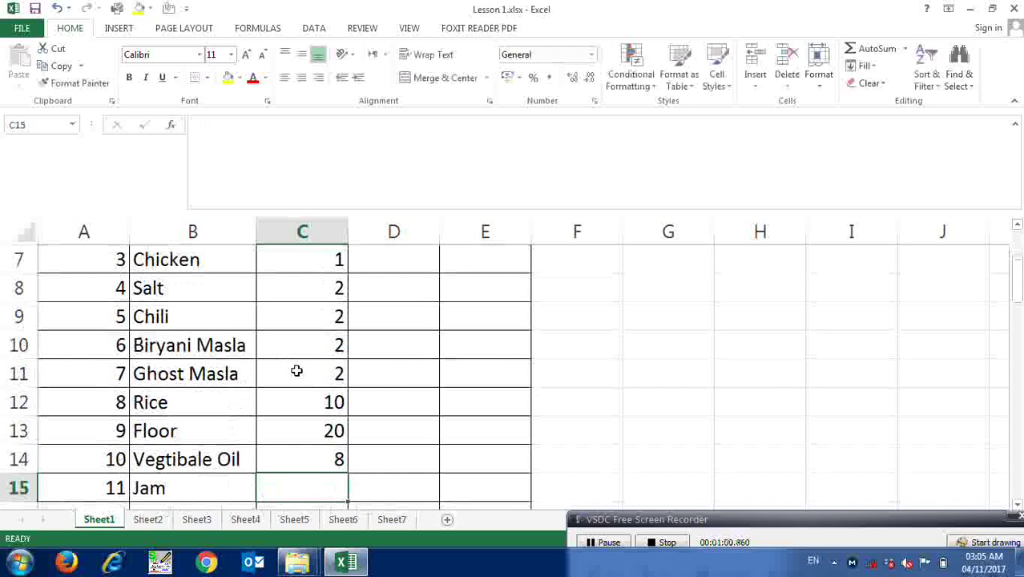
{"action": "type", "text": "1"}
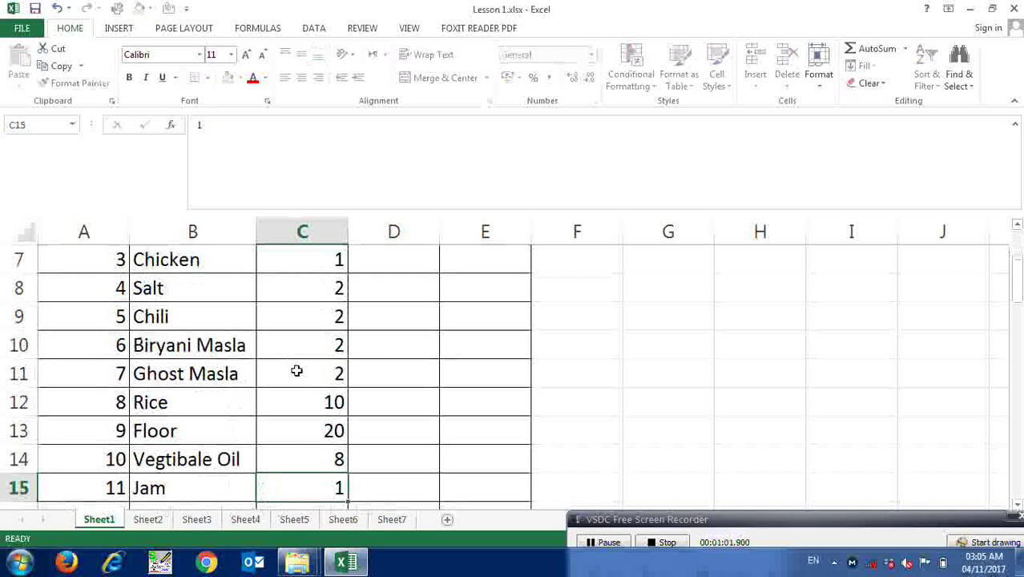
{"action": "key", "text": "Return"}
{"action": "type", "text": "24"}
{"action": "key", "text": "Return"}
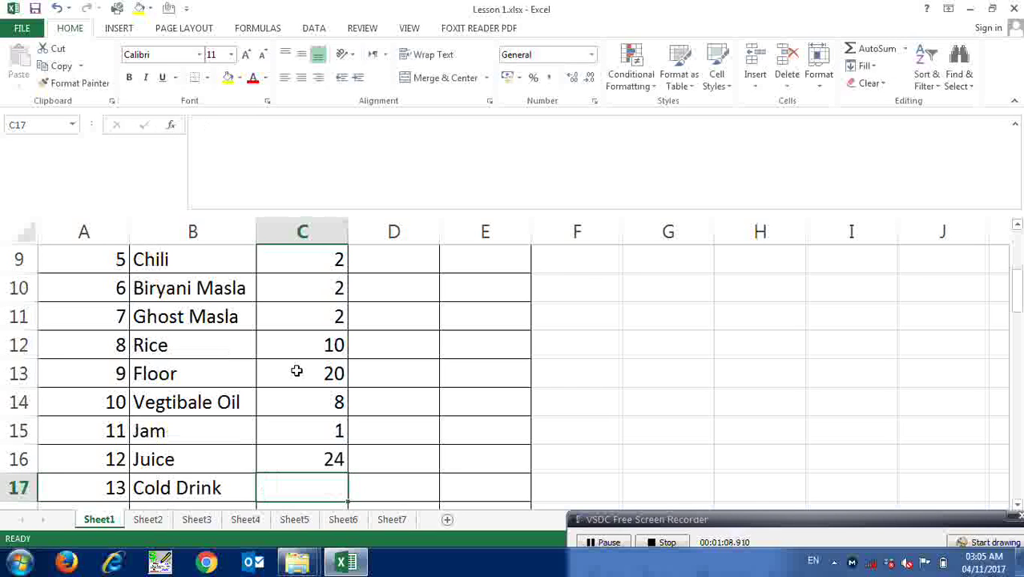
{"action": "type", "text": "29"}
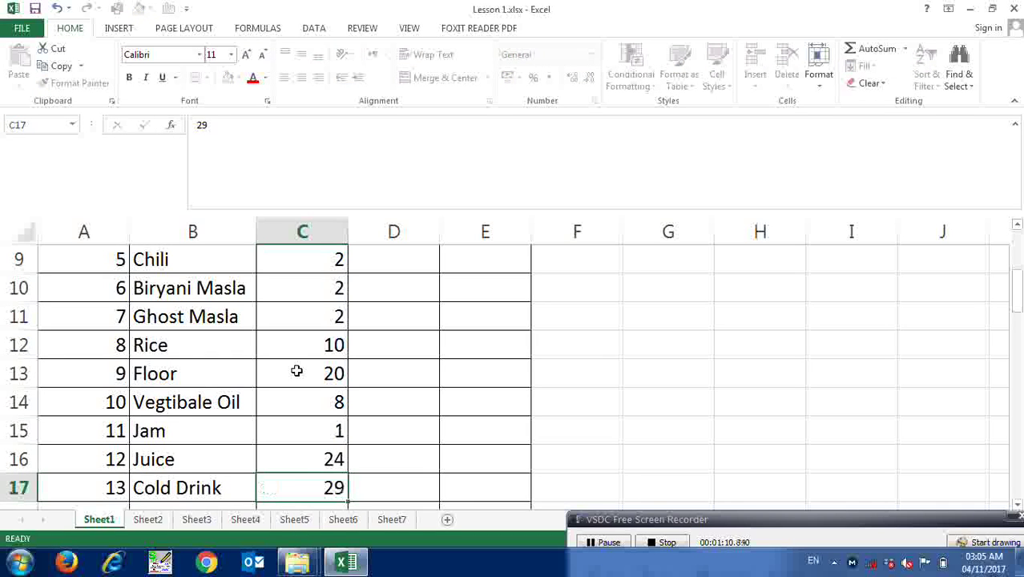
{"action": "key", "text": "Return"}
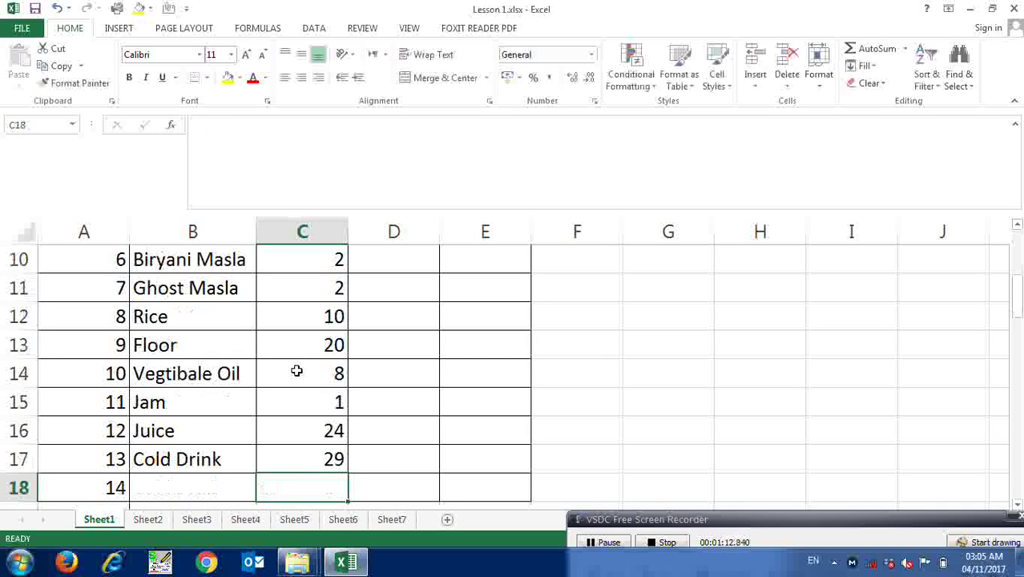
Step: Set row 18's quantity to 1 and move to Mutton's Amount cell D5
{"action": "type", "text": "11"}
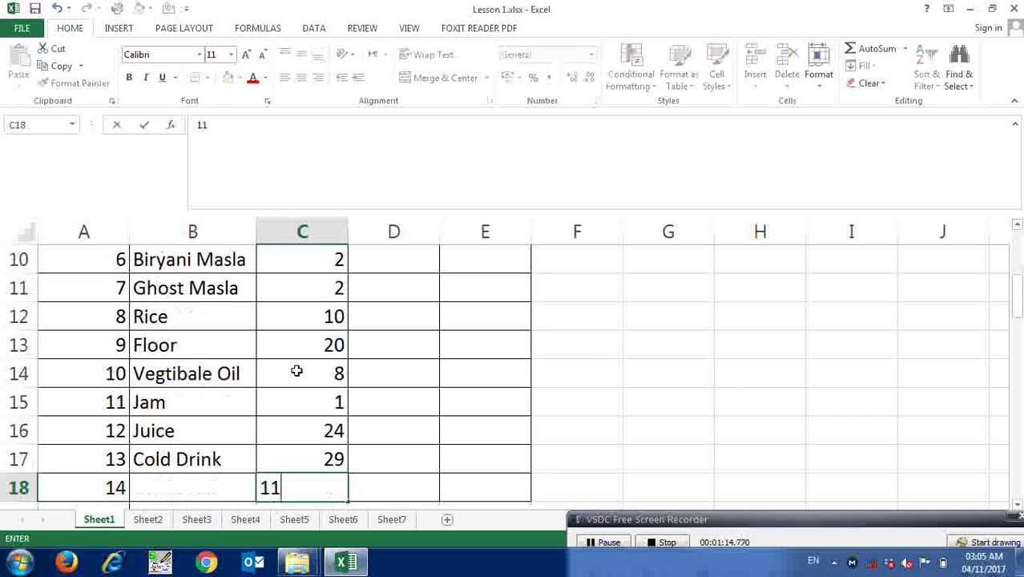
{"action": "type", "text": "1"}
{"action": "key", "text": "Return"}
{"action": "key", "text": "Up"}
{"action": "type", "text": "1"}
{"action": "key", "text": "Return"}
{"action": "key", "text": "Up"}
{"action": "key", "text": "Right"}
{"action": "key", "text": "Up"}
{"action": "key", "text": "Up"}
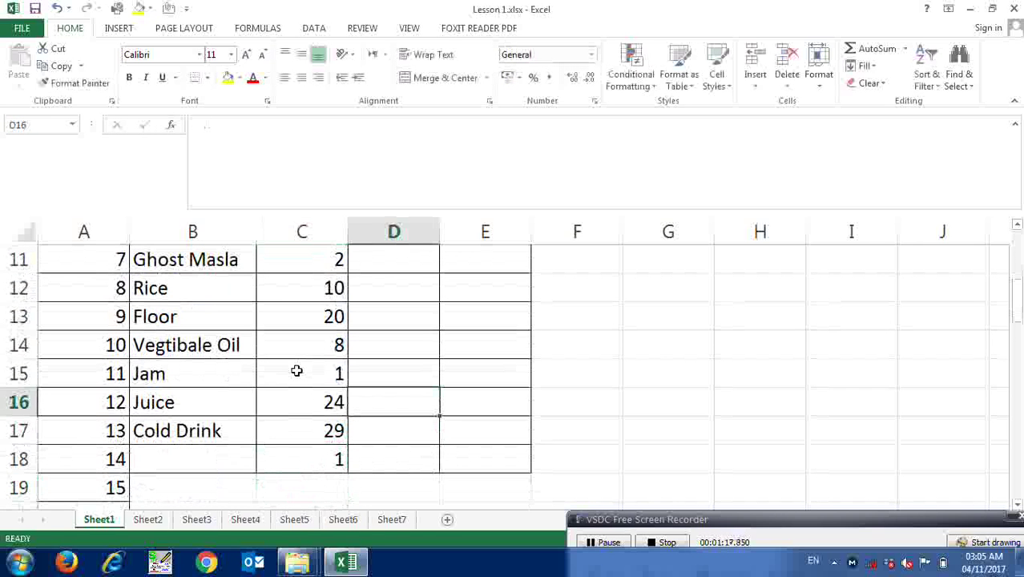
{"action": "key", "text": "Up"}
{"action": "key", "text": "Up"}
{"action": "key", "text": "Up"}
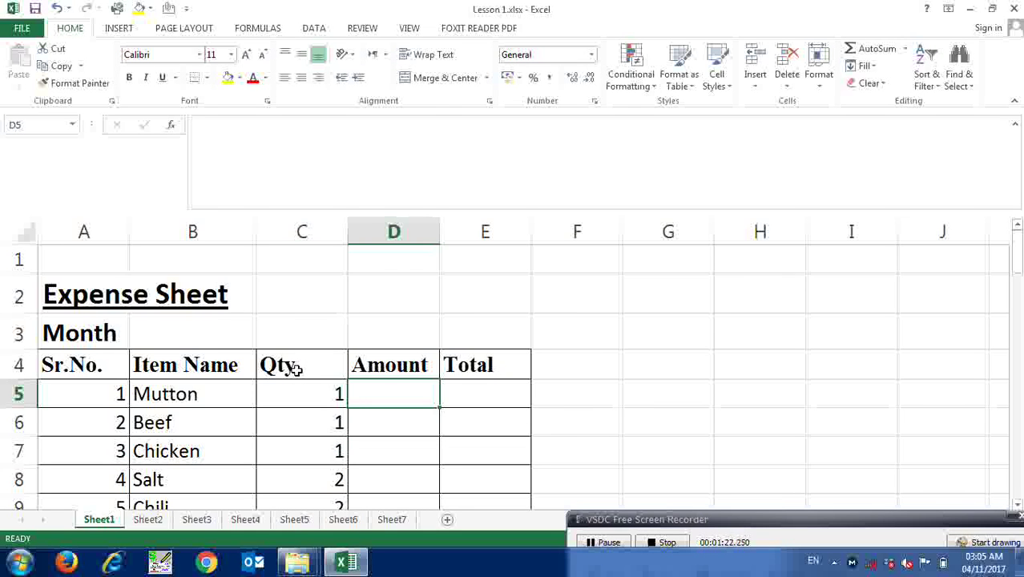
Step: Enter amounts Mutton 1000, Beef 12000, Chicken 300, Salt 25, Chili 50, both Maslas 78
{"action": "type", "text": "1000"}
{"action": "key", "text": "Return"}
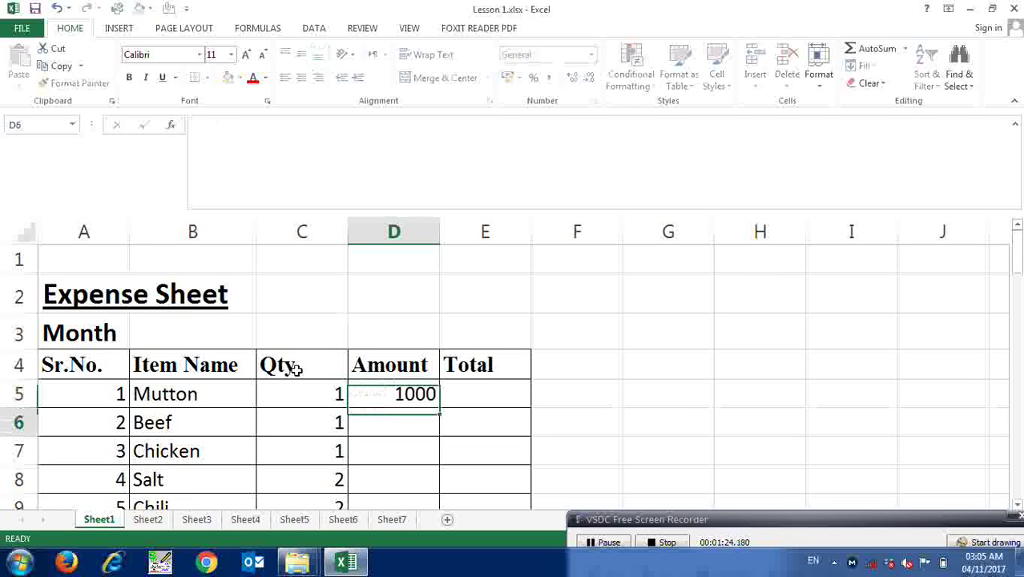
{"action": "type", "text": "1200"}
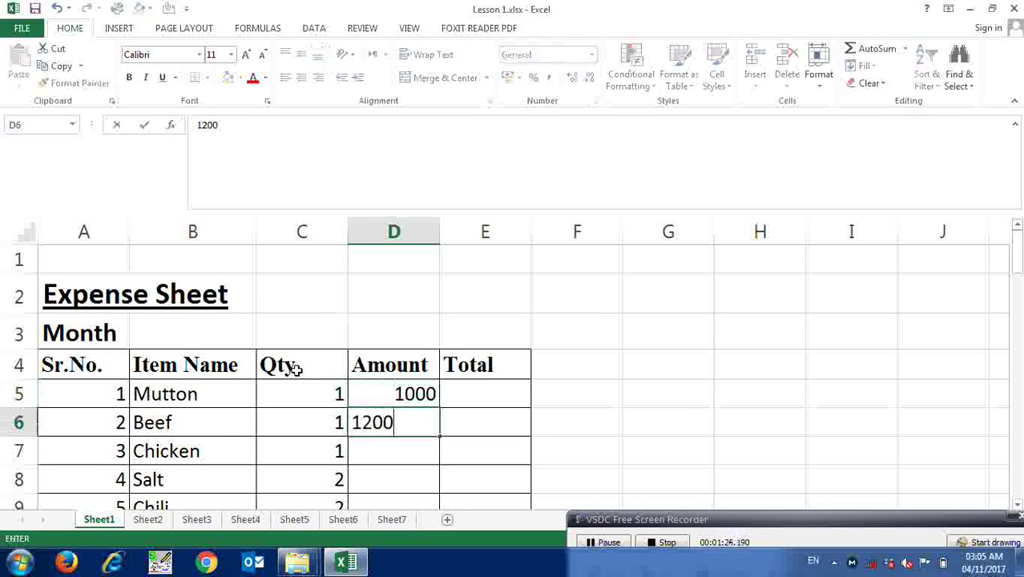
{"action": "type", "text": "0"}
{"action": "key", "text": "Return"}
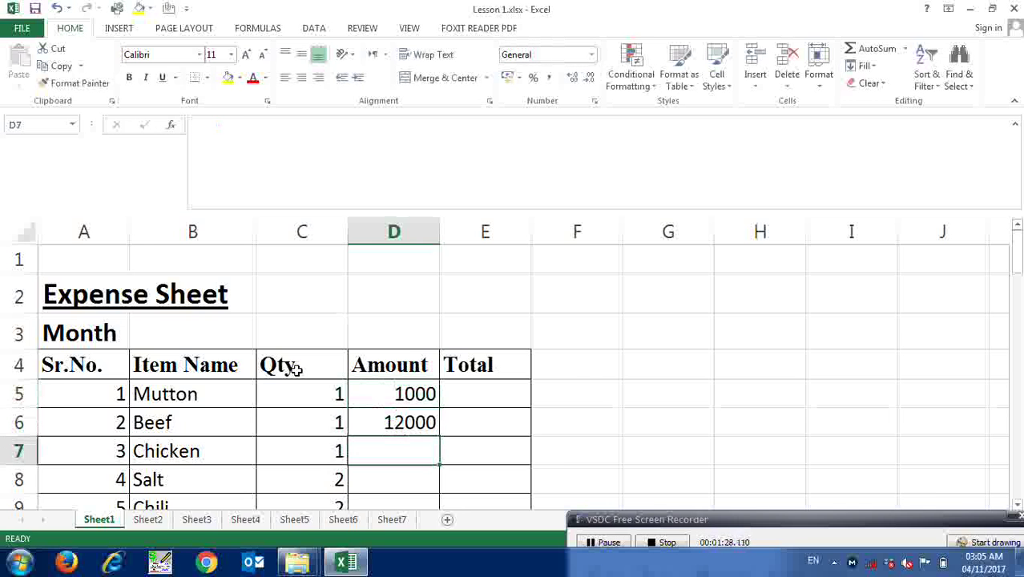
{"action": "type", "text": "3000"}
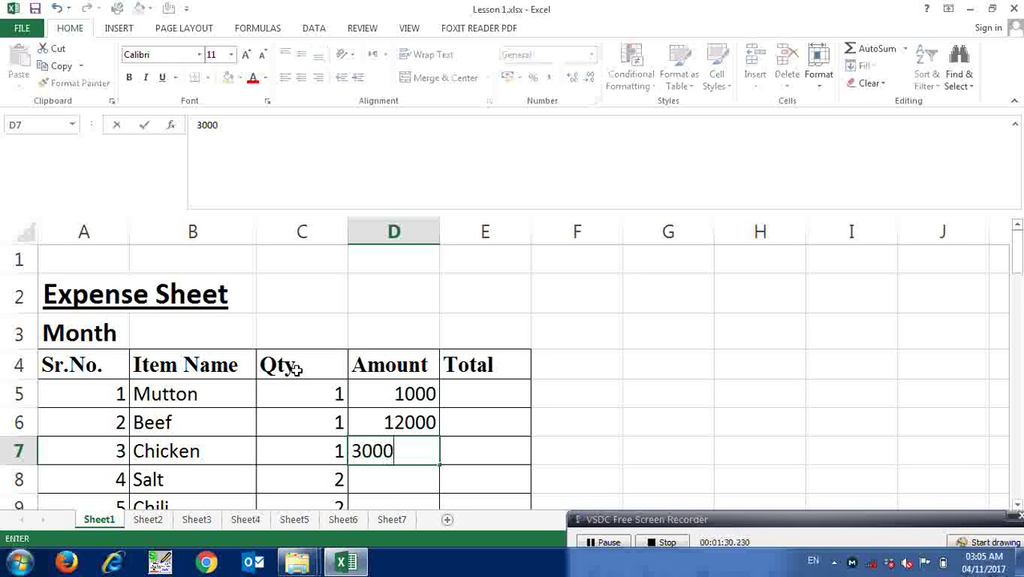
{"action": "key", "text": "BackSpace"}
{"action": "key", "text": "Return"}
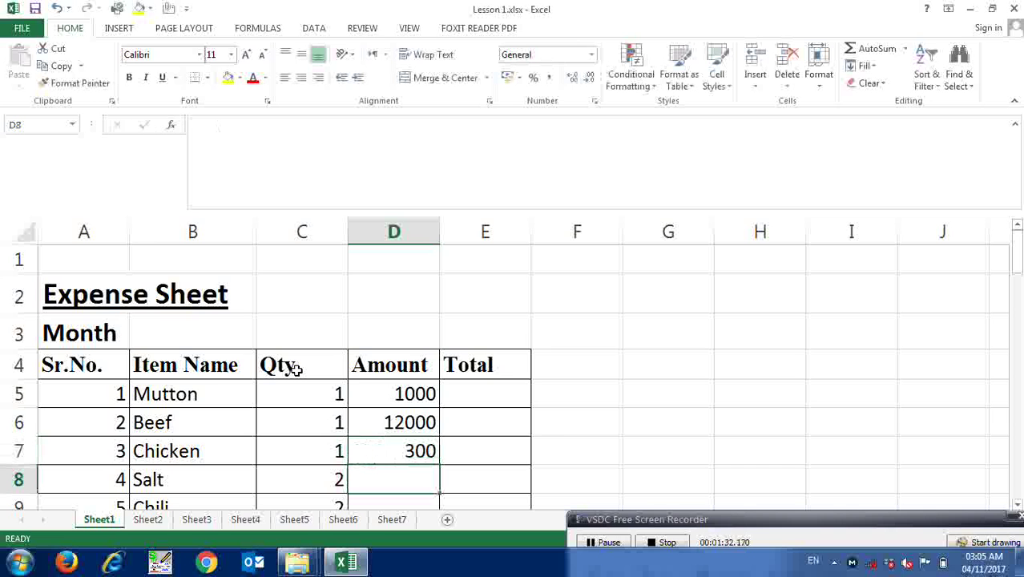
{"action": "type", "text": "25"}
{"action": "key", "text": "Return"}
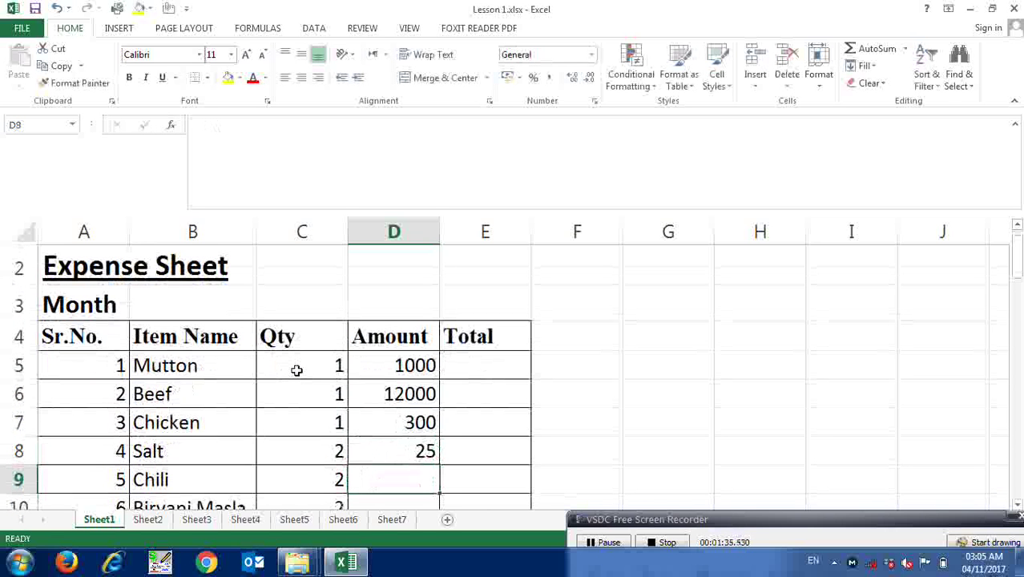
{"action": "type", "text": "50"}
{"action": "key", "text": "Return"}
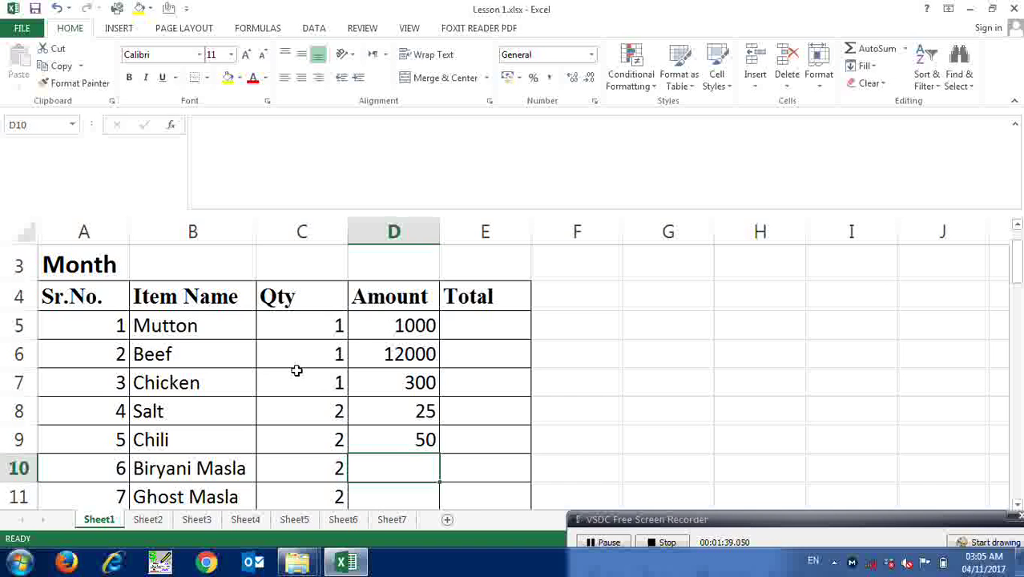
{"action": "type", "text": "78"}
{"action": "key", "text": "Return"}
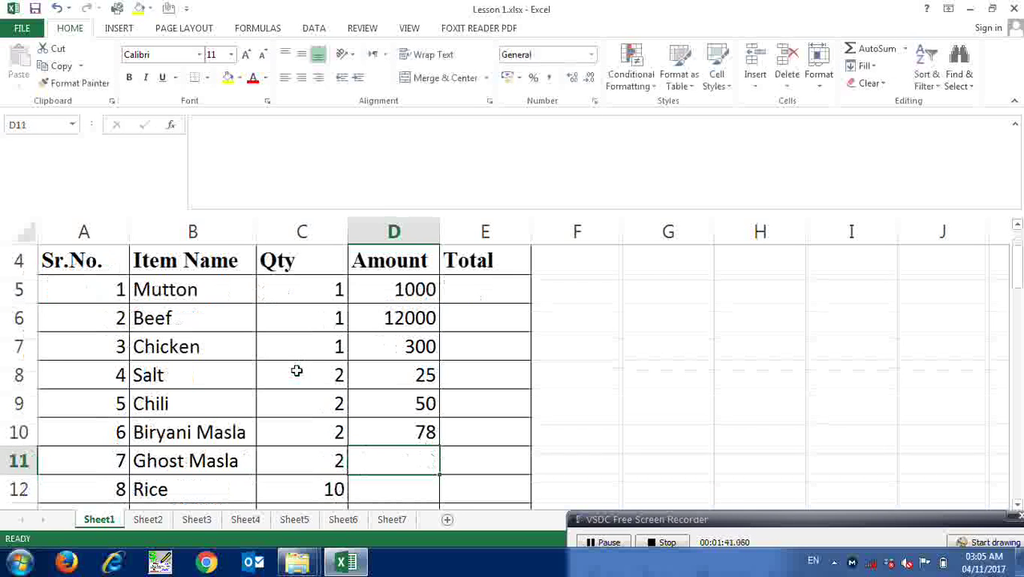
{"action": "type", "text": "78"}
{"action": "key", "text": "Return"}
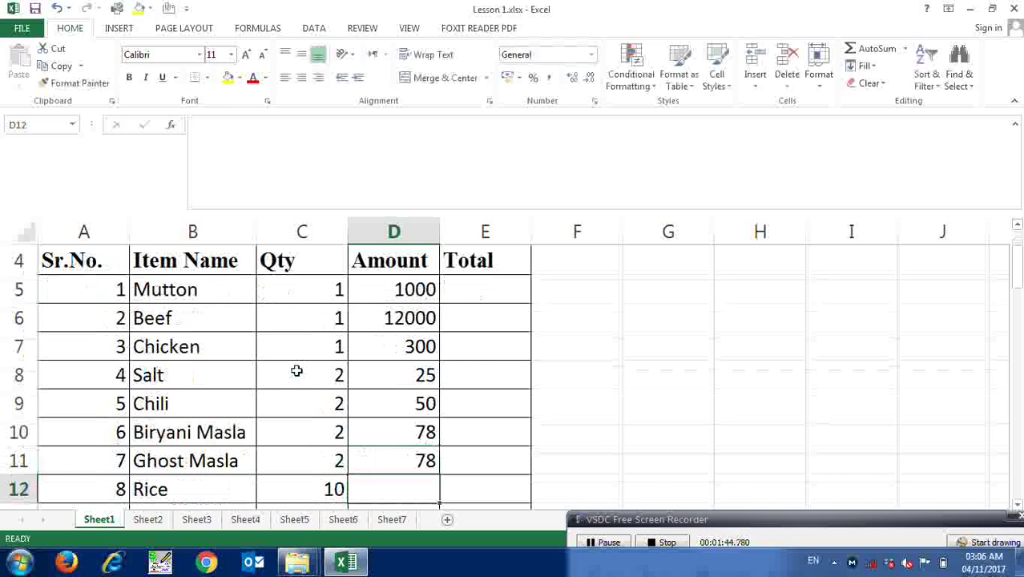
Step: Enter amounts Rice 60, Floor 60, Oil 190, Jam 250, Juice 800, Cold Drink 3500, item 14 400
{"action": "type", "text": "60"}
{"action": "key", "text": "Return"}
{"action": "type", "text": "60"}
{"action": "key", "text": "Return"}
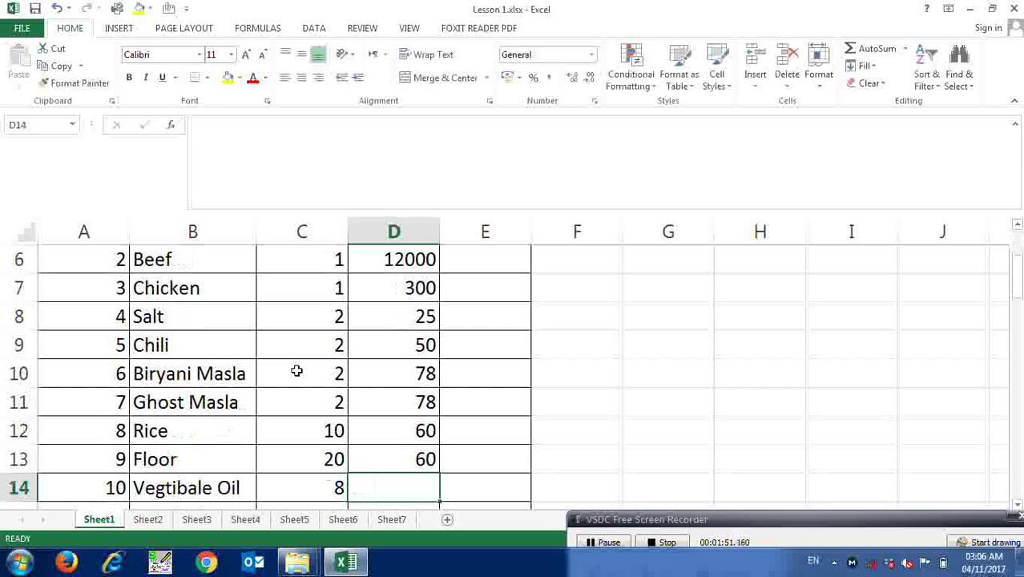
{"action": "type", "text": "190"}
{"action": "key", "text": "Return"}
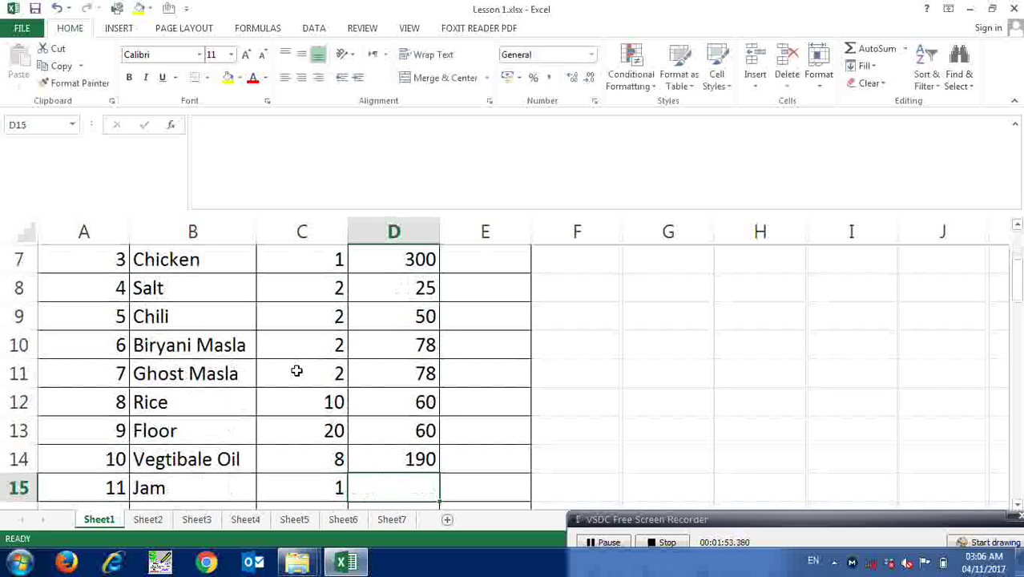
{"action": "type", "text": "250"}
{"action": "key", "text": "Return"}
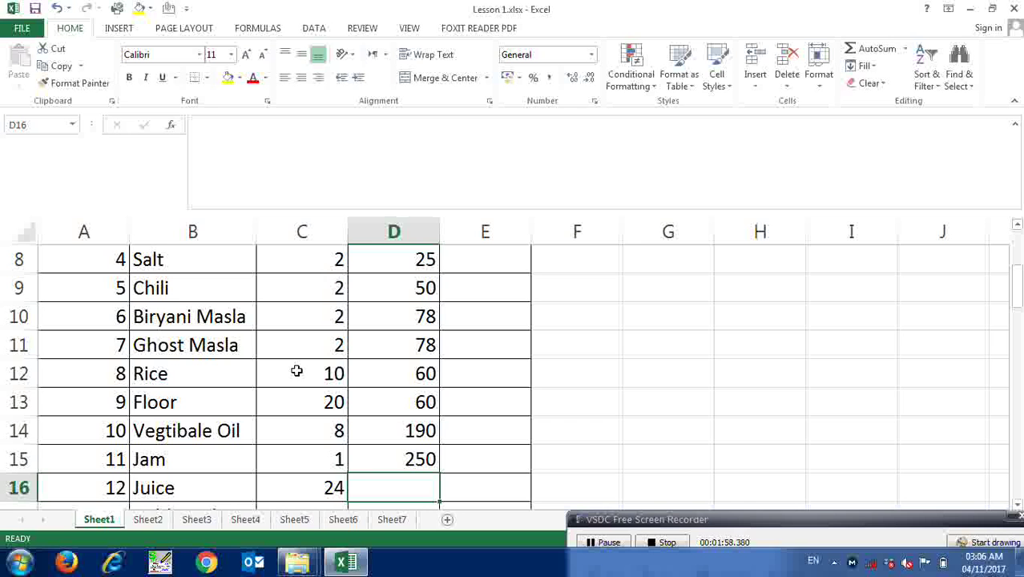
{"action": "type", "text": "800"}
{"action": "key", "text": "Return"}
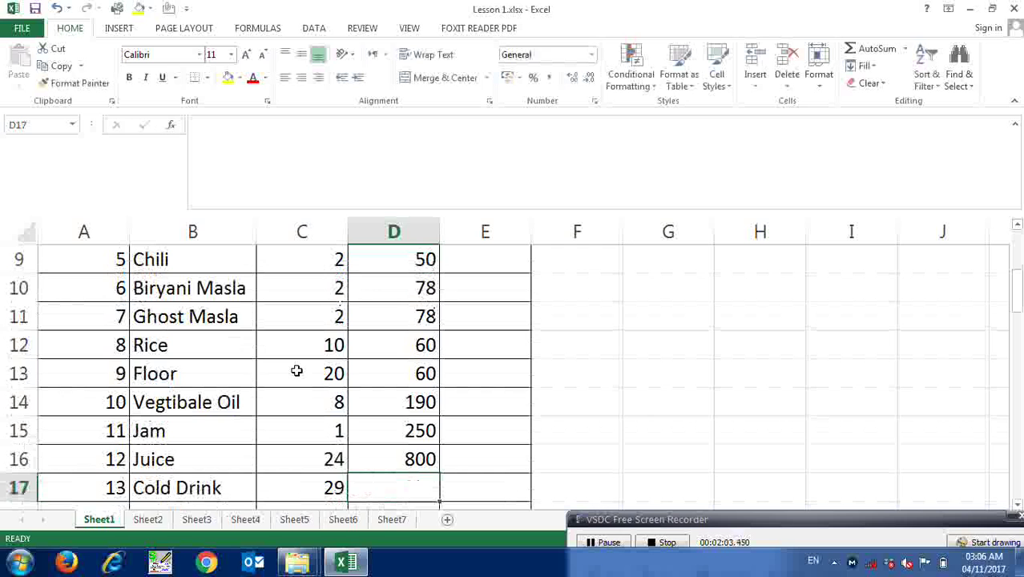
{"action": "type", "text": "3500"}
{"action": "key", "text": "Return"}
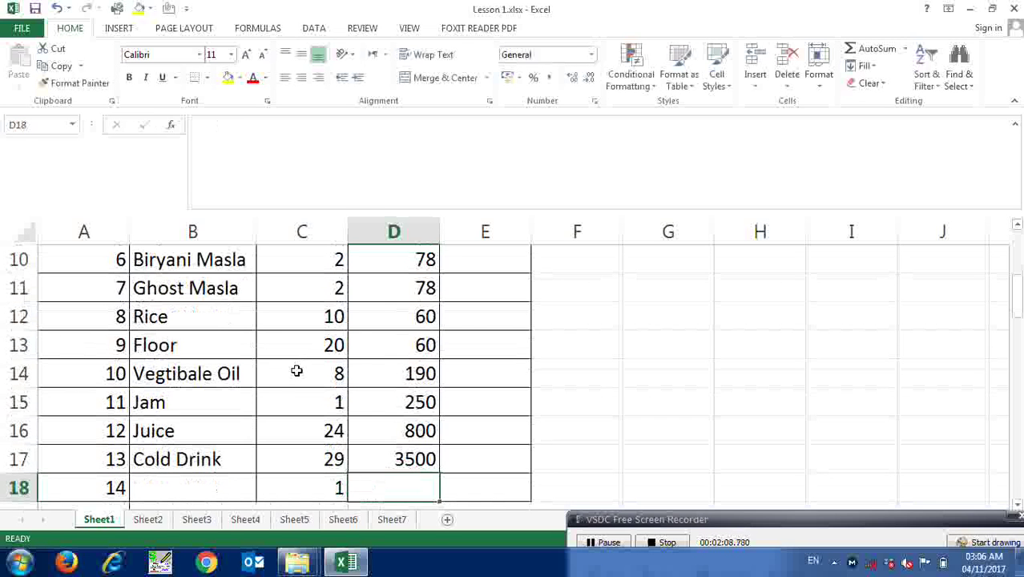
{"action": "type", "text": "400"}
{"action": "key", "text": "Return"}
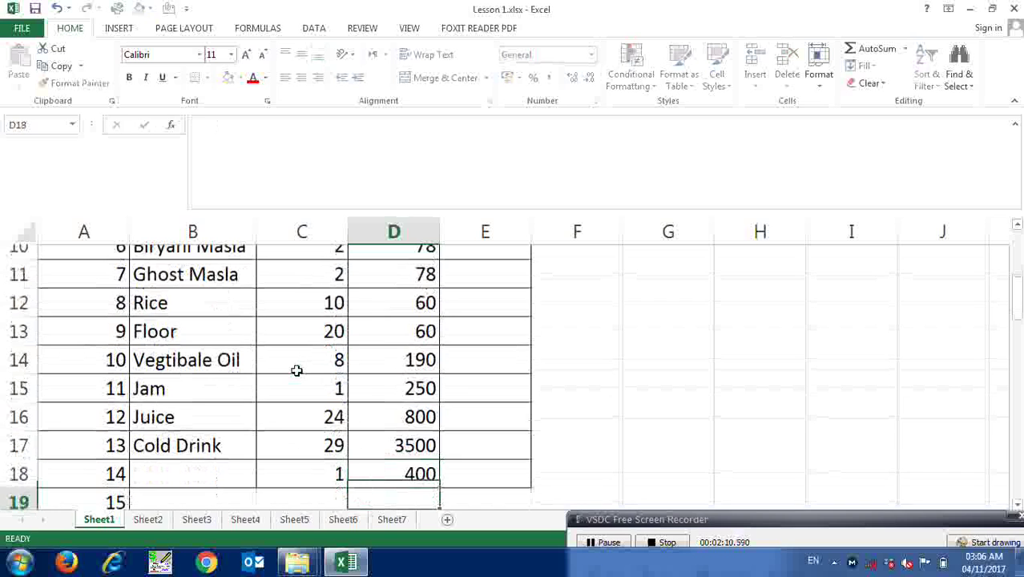
{"action": "key", "text": "Up"}
{"action": "key", "text": "Up"}
{"action": "key", "text": "Up"}
{"action": "key", "text": "Up"}
{"action": "key", "text": "Up"}
{"action": "key", "text": "Up"}
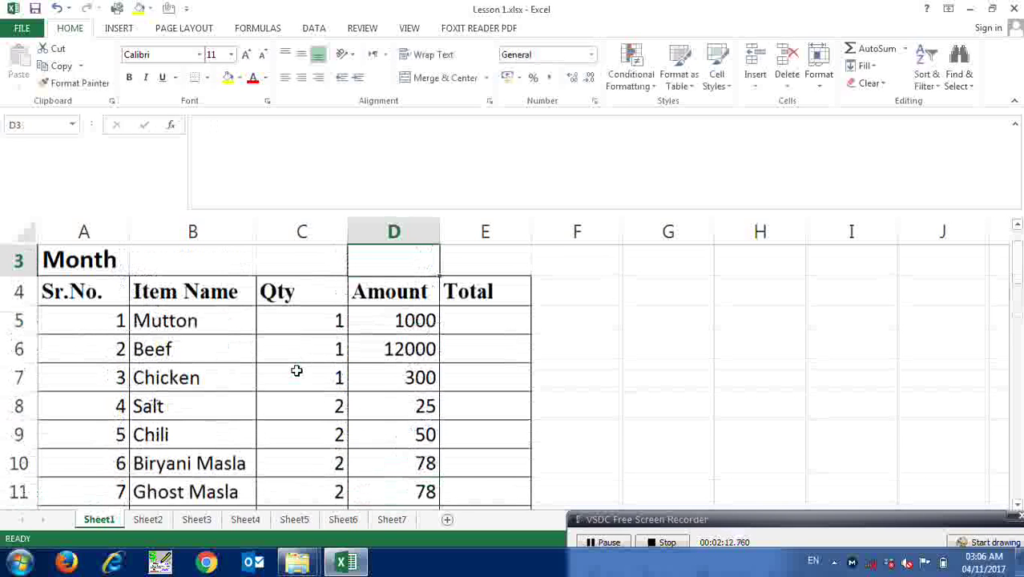
{"action": "key", "text": "Right"}
{"action": "key", "text": "Down"}
{"action": "key", "text": "Down"}
Step: Enter the formula =C5*D5 in Mutton's Total cell E5
{"action": "type", "text": "="}
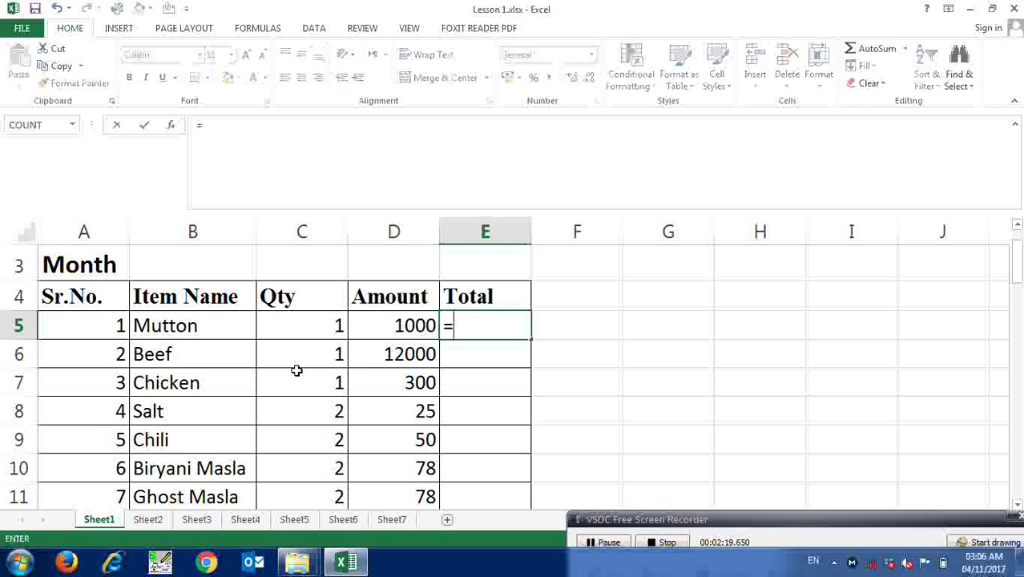
{"action": "key", "text": "BackSpace"}
{"action": "type", "text": "="}
{"action": "key", "text": "Left"}
{"action": "key", "text": "Left"}
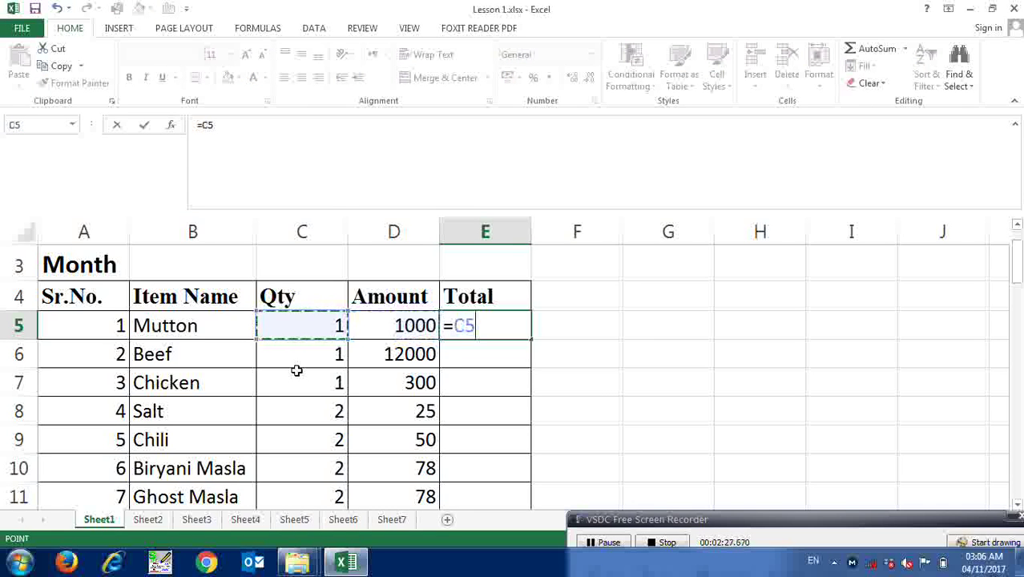
{"action": "type", "text": "*"}
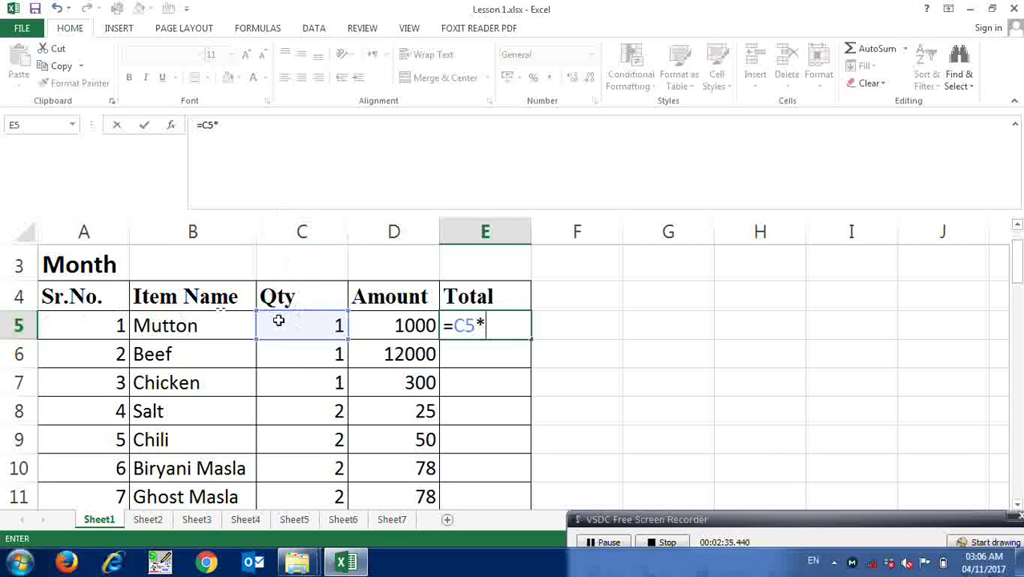
{"action": "key", "text": "BackSpace"}
{"action": "type", "text": "*"}
{"action": "left_click", "coordinate": [412, 327]}
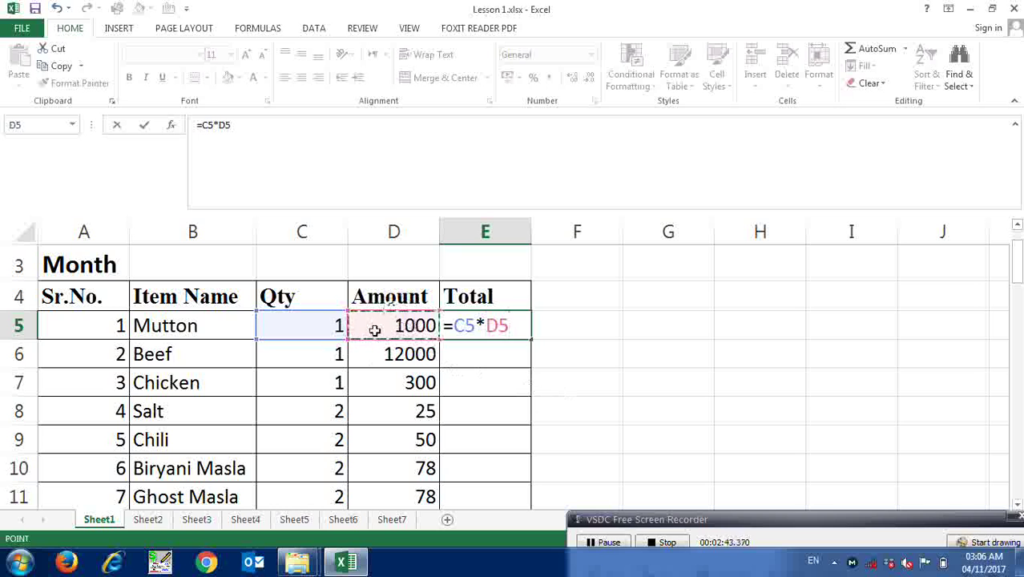
{"action": "key", "text": "Return"}
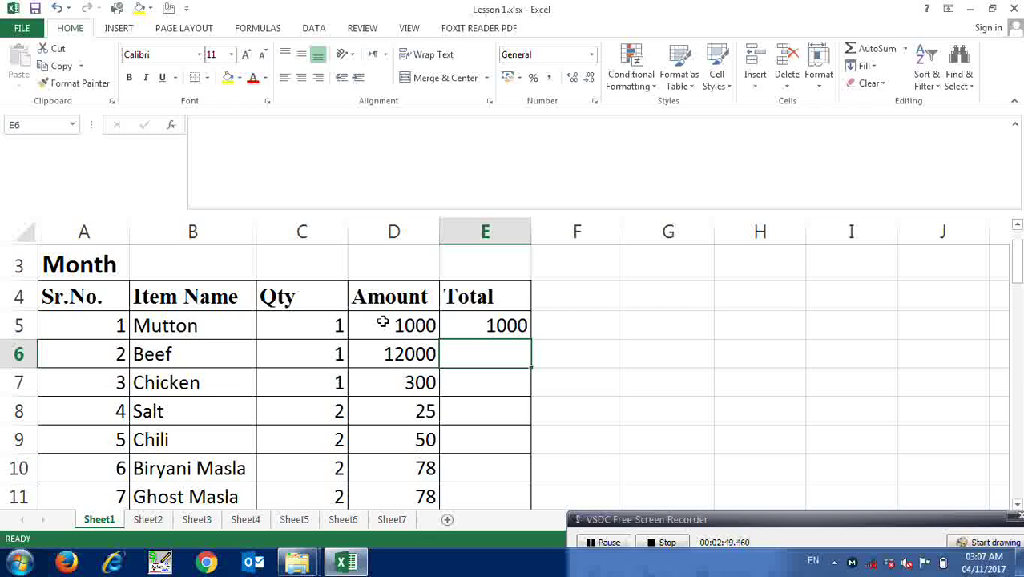
{"action": "left_click", "coordinate": [498, 324]}
Step: Fill E5's Qty×Amount formula down to E18 and check the Totals
{"action": "mouse_move", "coordinate": [529, 338]}
{"action": "left_mouse_down"}
{"action": "mouse_move", "coordinate": [507, 413]}
{"action": "mouse_move", "coordinate": [498, 362]}
{"action": "mouse_move", "coordinate": [512, 312]}
{"action": "left_mouse_up"}
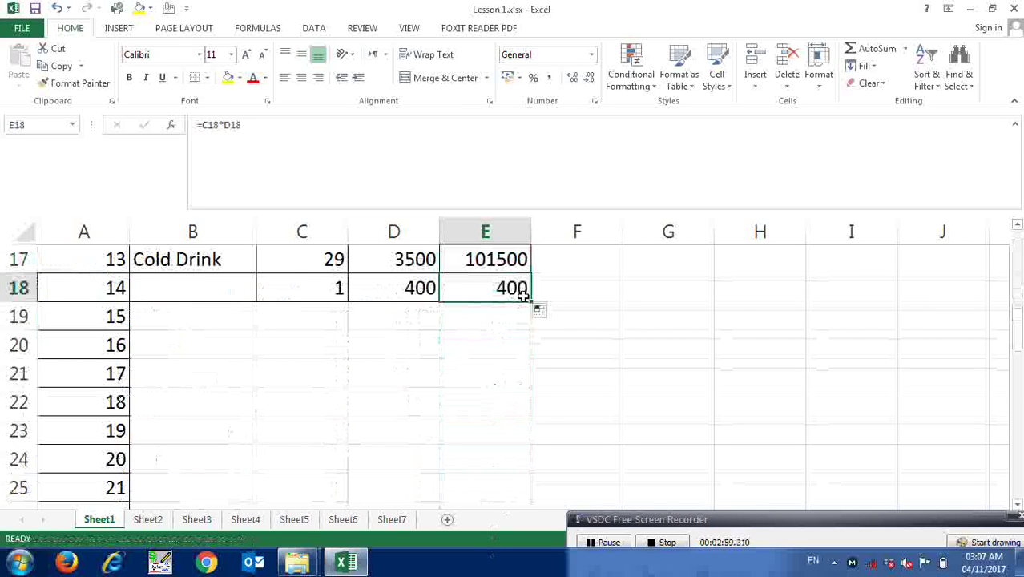
{"action": "key", "text": "Up"}
{"action": "key", "text": "Up"}
{"action": "key", "text": "Up"}
{"action": "key", "text": "Up"}
{"action": "key", "text": "Up"}
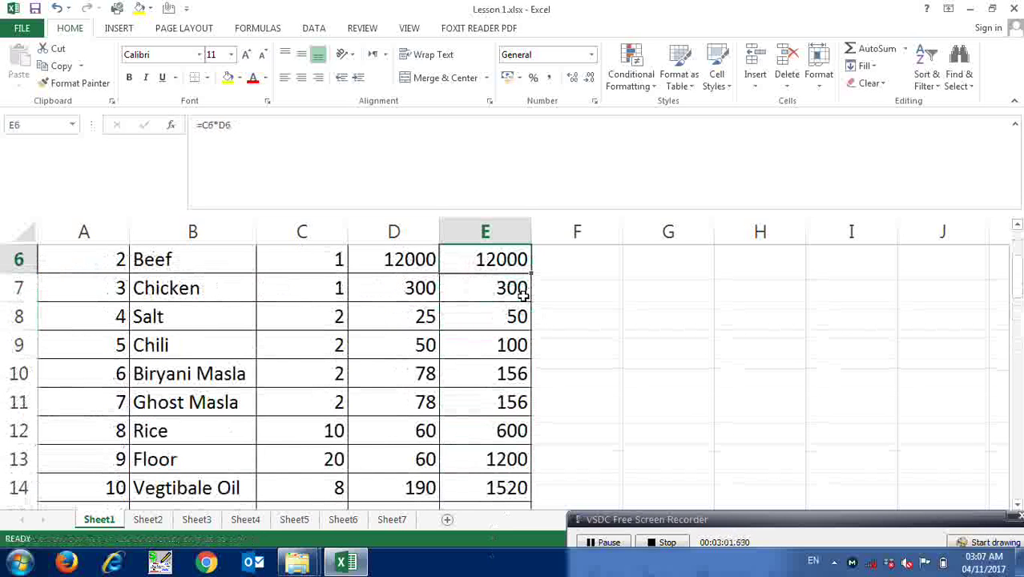
{"action": "scroll", "coordinate": [523, 296], "scroll_direction": "up", "scroll_amount": 1}
{"action": "key", "text": "Down"}
{"action": "key", "text": "Down"}
{"action": "key", "text": "Up"}
{"action": "key", "text": "Up"}
{"action": "key", "text": "Up"}
{"action": "key", "text": "Right"}
{"action": "key", "text": "Right"}
{"action": "key", "text": "Right"}
{"action": "key", "text": "Right"}
{"action": "key", "text": "Right"}
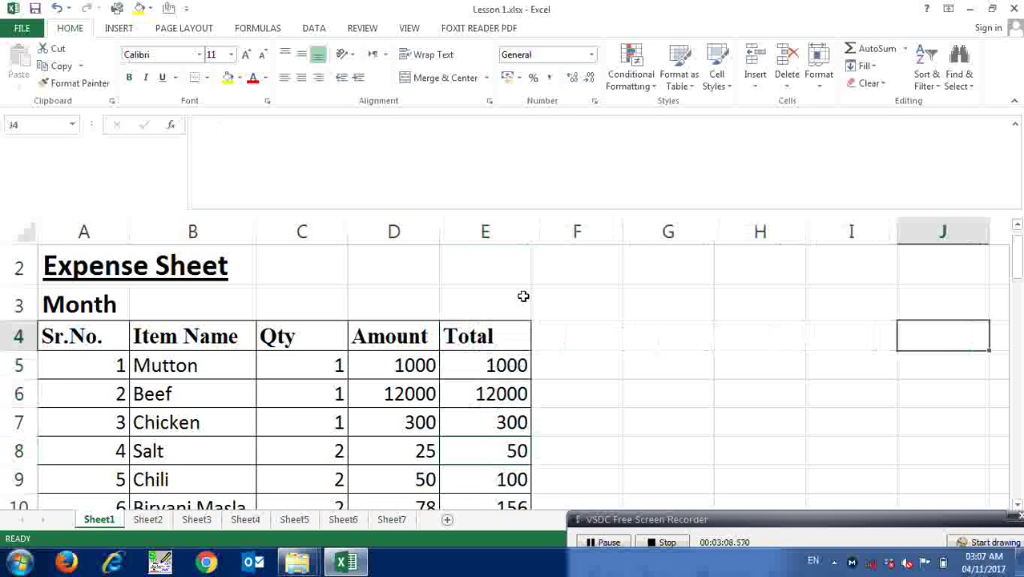
Step: On Sheet2, enter 1 in cells C4, C5 and C6
{"action": "left_click", "coordinate": [158, 521]}
{"action": "left_click", "coordinate": [141, 286]}
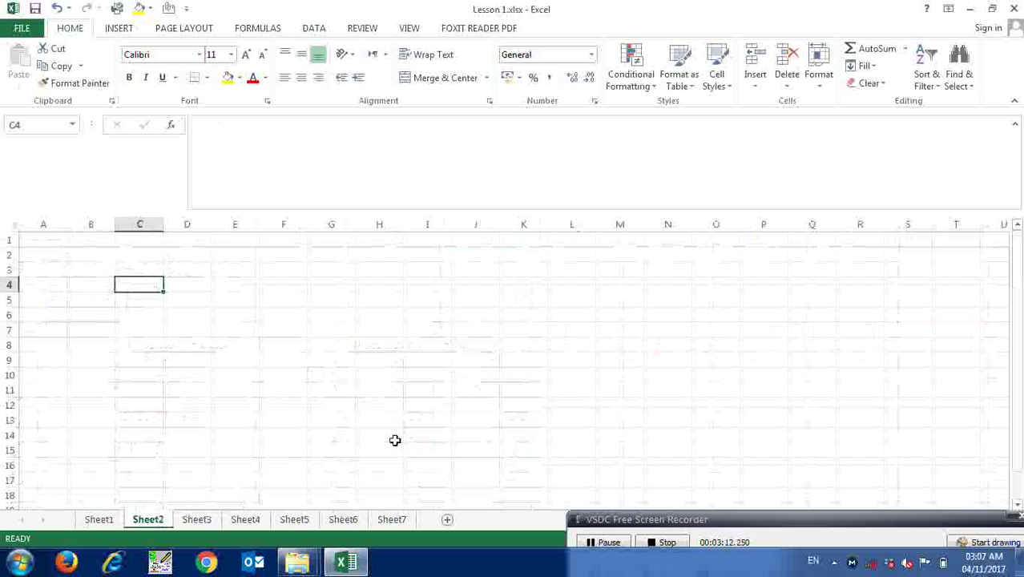
{"action": "type", "text": "1"}
{"action": "key", "text": "Return"}
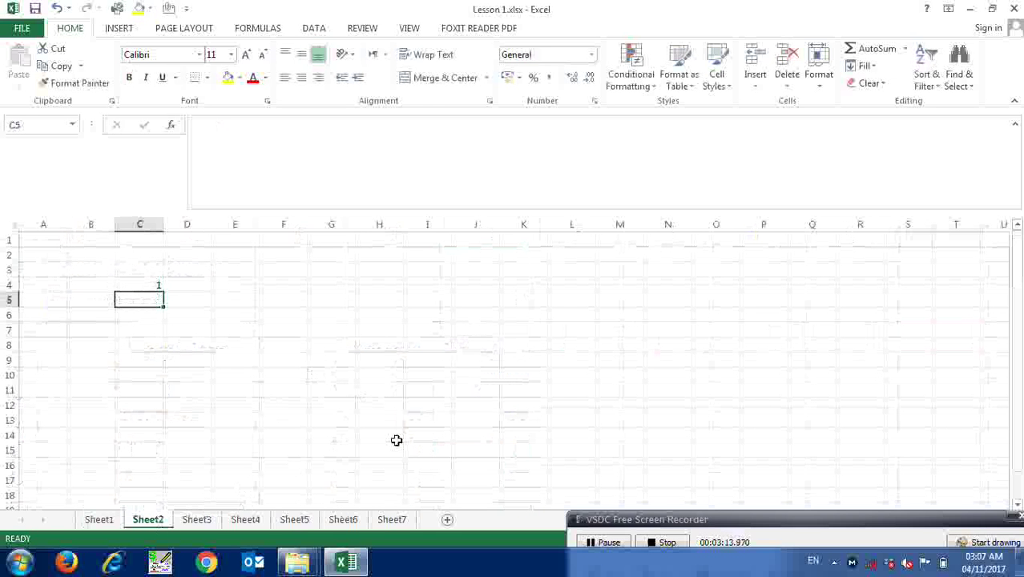
{"action": "type", "text": "1"}
{"action": "key", "text": "Return"}
{"action": "type", "text": "1"}
{"action": "key", "text": "Return"}
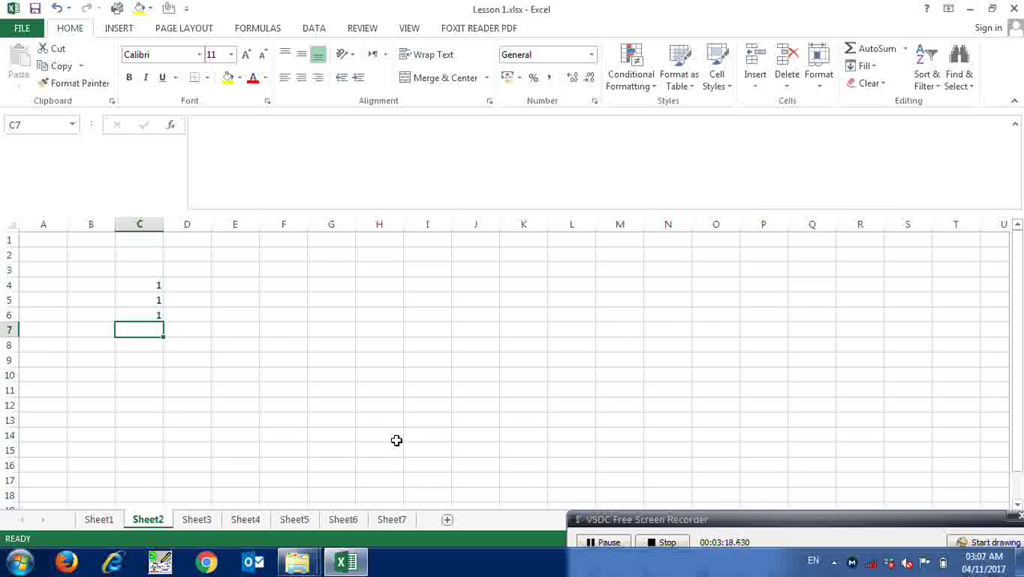
Step: Build a SUM formula over the numbers above cell C7
{"action": "type", "text": "="}
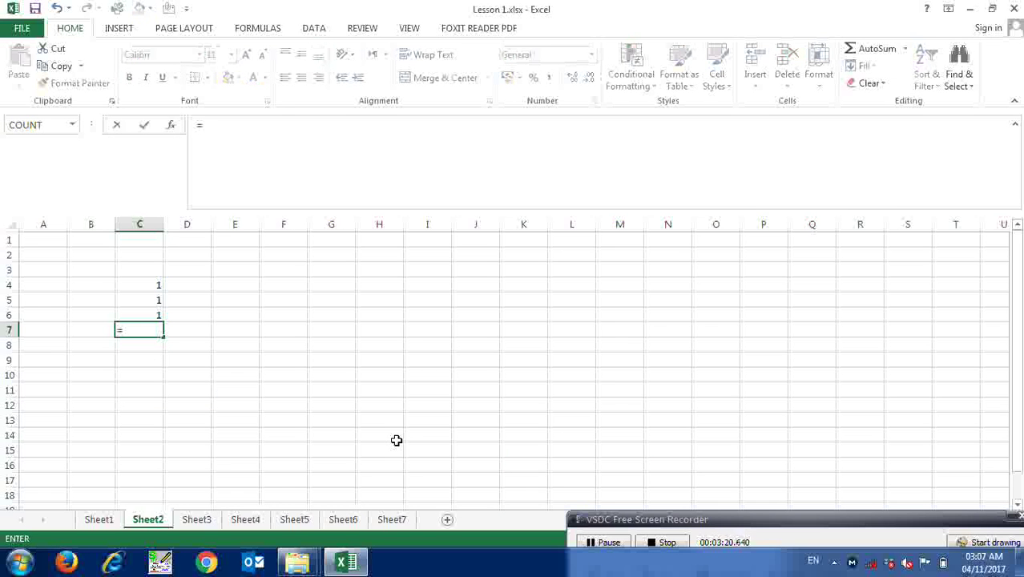
{"action": "type", "text": "SUM"}
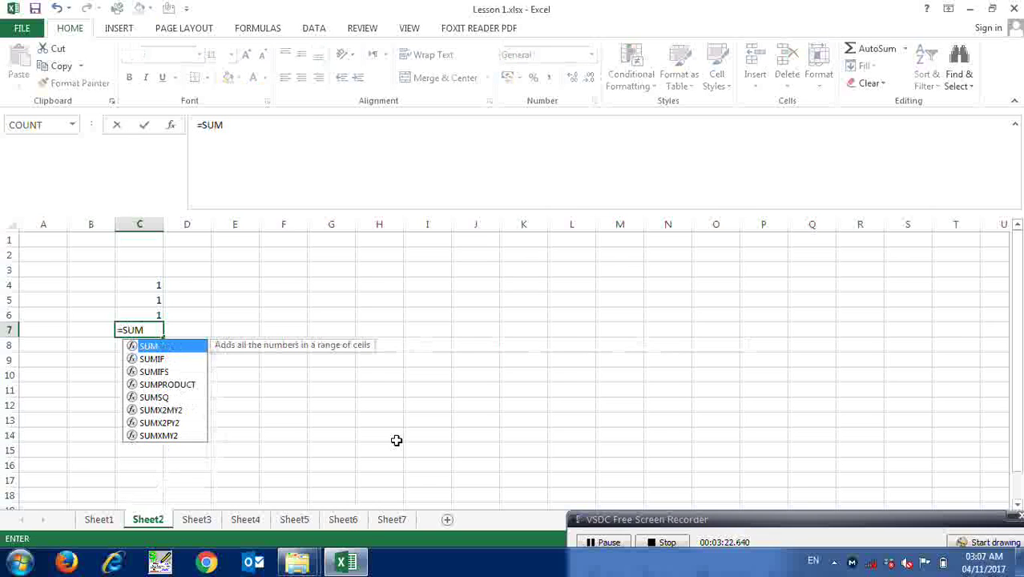
{"action": "key", "text": "Down"}
{"action": "key", "text": "Down"}
{"action": "key", "text": "Down"}
{"action": "key", "text": "Down"}
{"action": "key", "text": "BackSpace"}
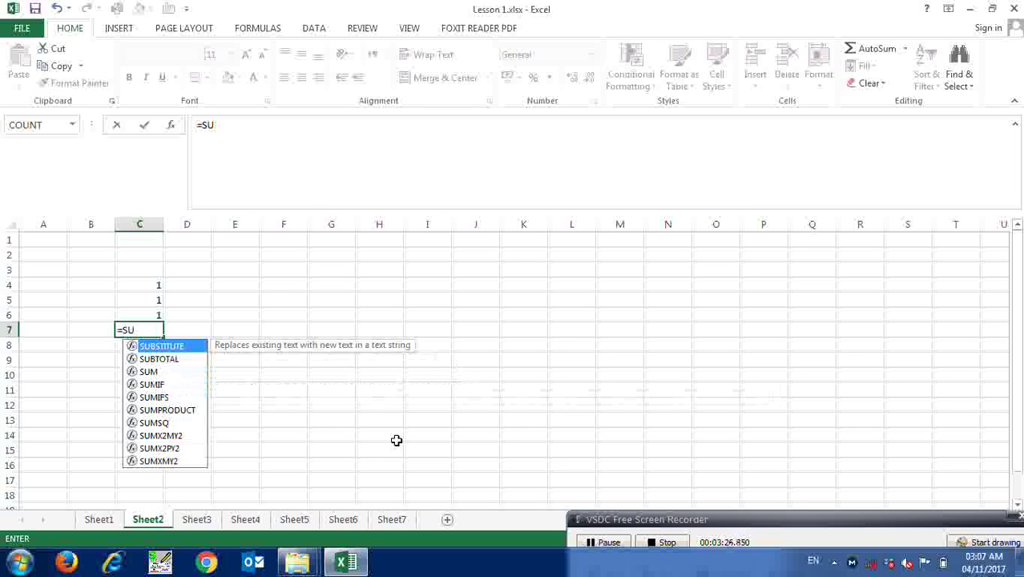
{"action": "type", "text": "M("}
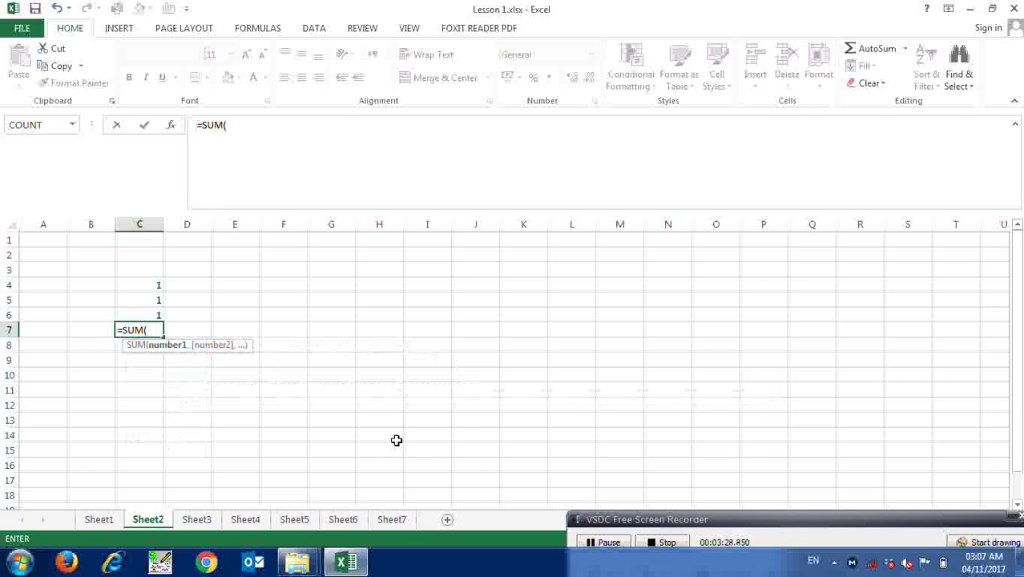
{"action": "key", "text": "Up"}
{"action": "key", "text": "Up"}
{"action": "key", "text": "Up"}
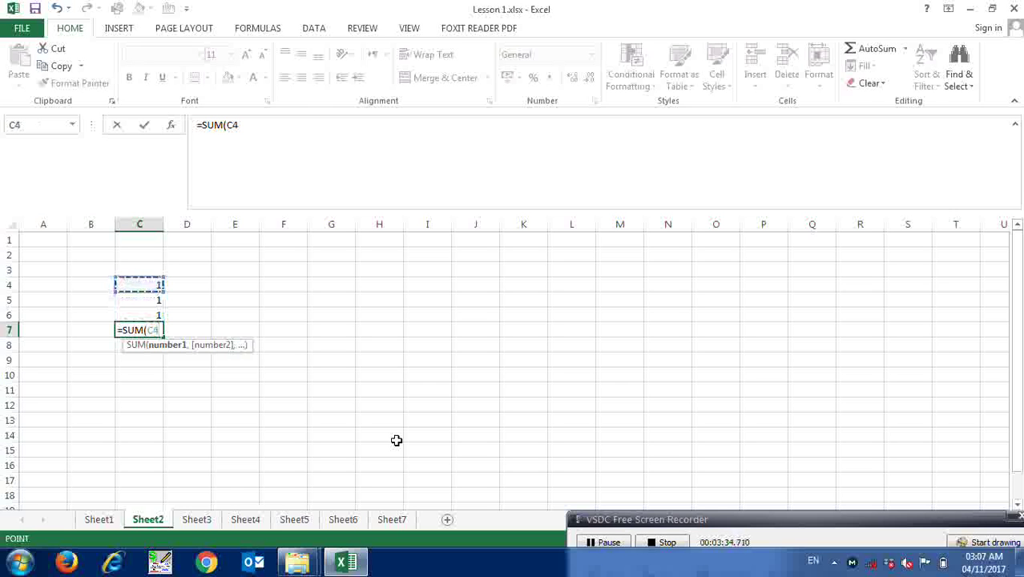
{"action": "key", "text": "F8"}
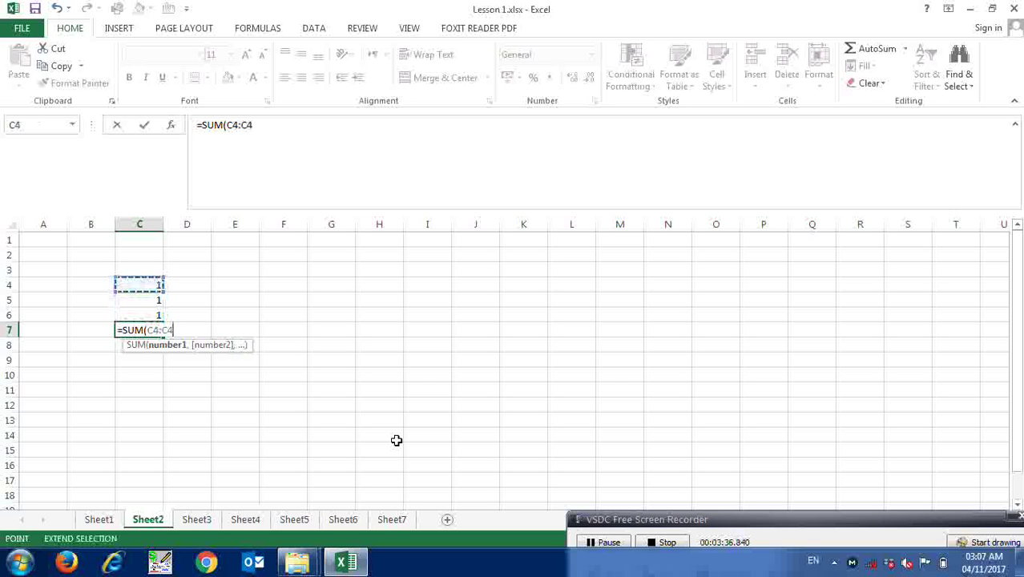
{"action": "key", "text": "BackSpace"}
{"action": "key", "text": "BackSpace"}
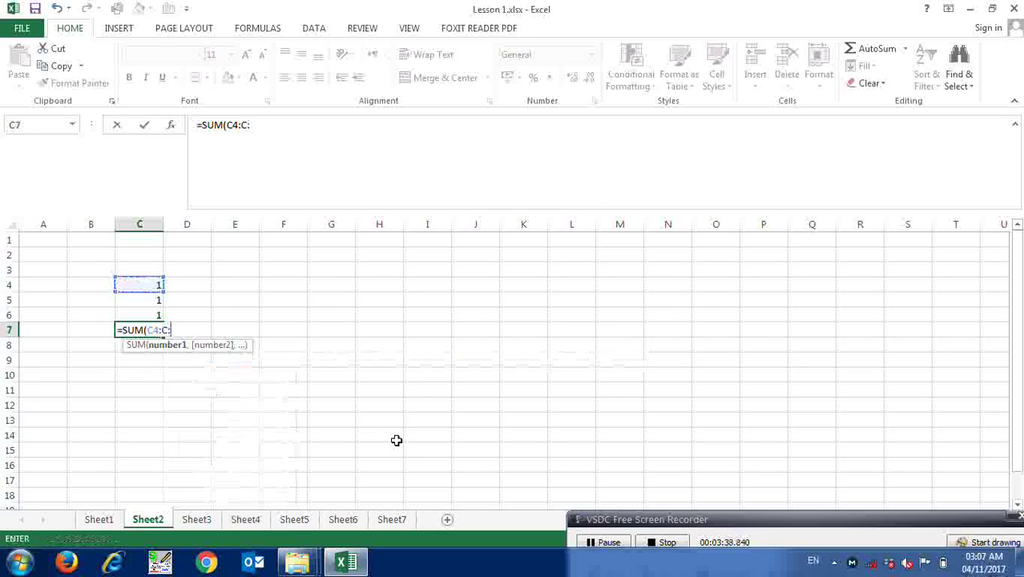
{"action": "key", "text": "BackSpace"}
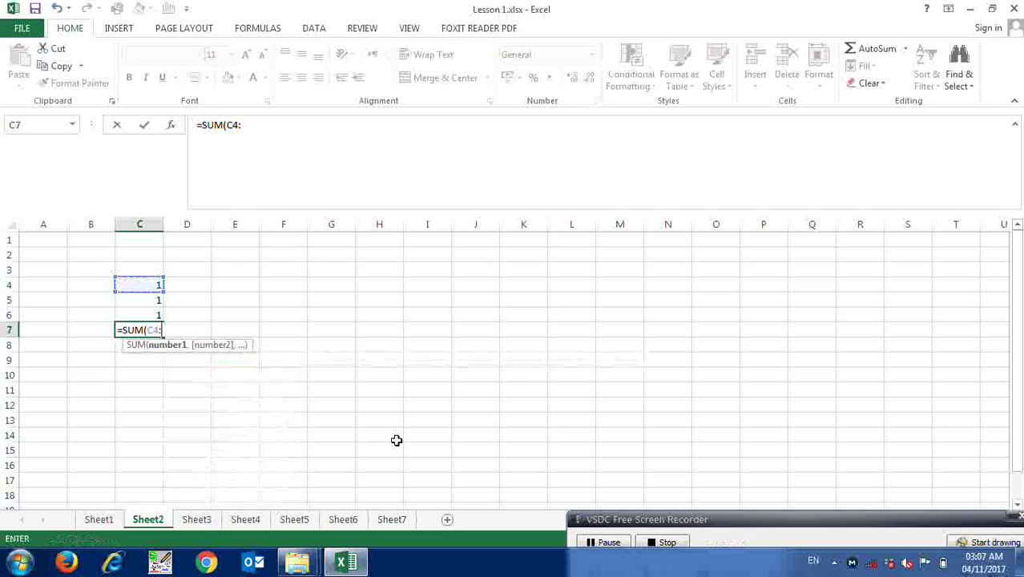
{"action": "key", "text": "Down"}
{"action": "key", "text": "Up"}
{"action": "key", "text": "shift+Up"}
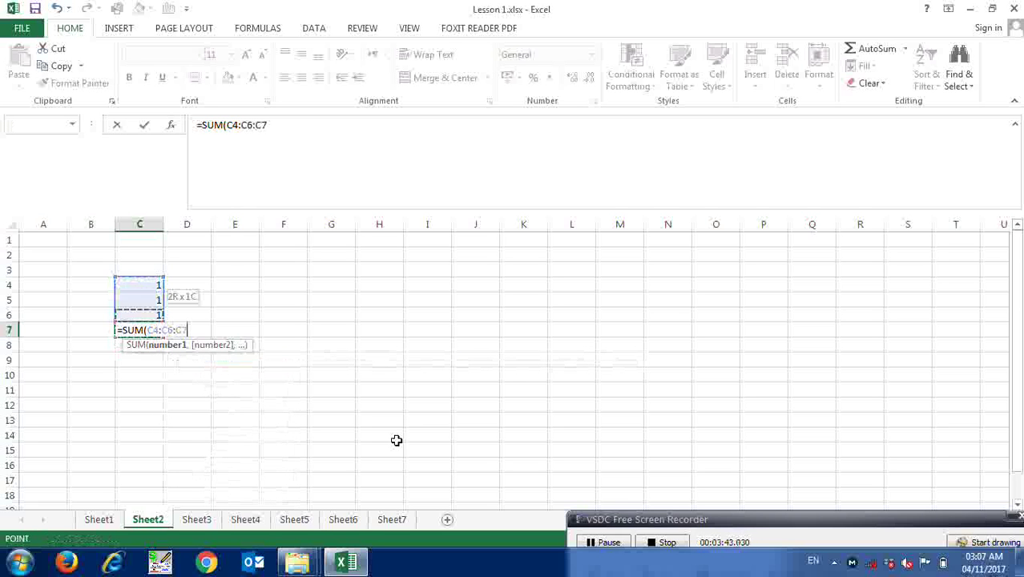
{"action": "type", "text": ")"}
{"action": "key", "text": "F2"}
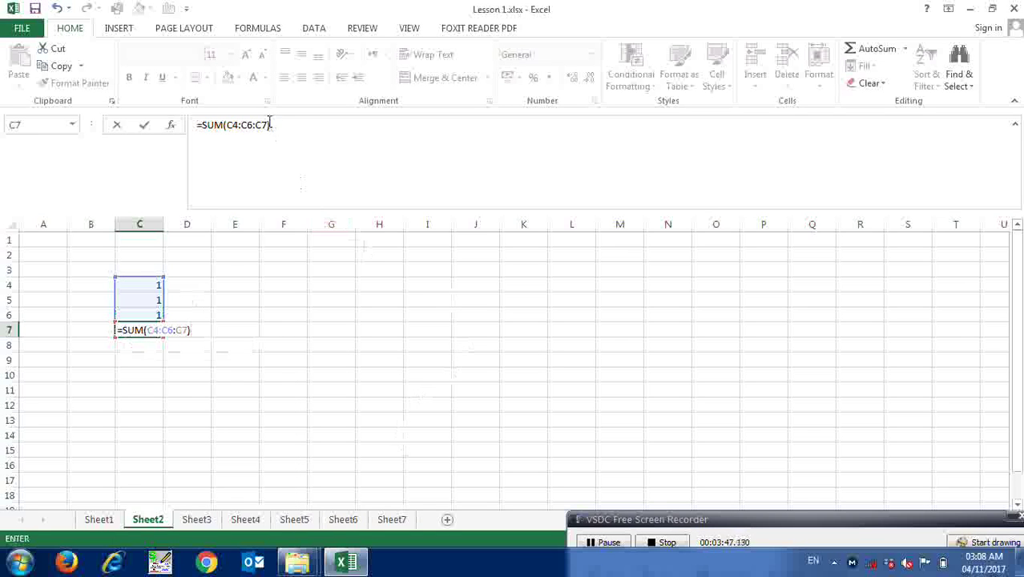
Step: Correct C7's formula to =SUM(C4:C6) in the formula bar
{"action": "left_click", "coordinate": [269, 125]}
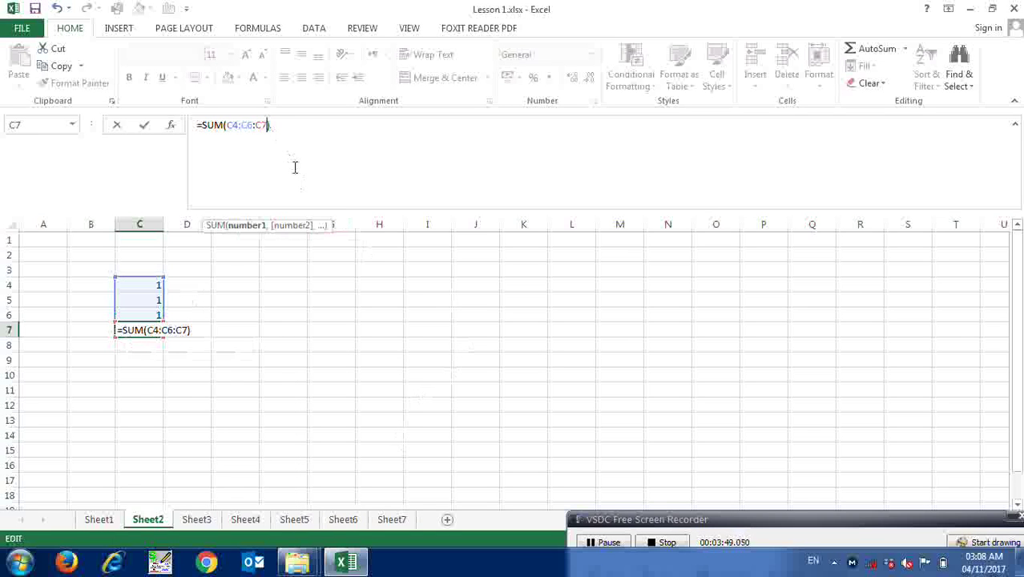
{"action": "key", "text": "BackSpace"}
{"action": "key", "text": "BackSpace"}
{"action": "key", "text": "BackSpace"}
{"action": "type", "text": ")"}
{"action": "key", "text": "Return"}
{"action": "key", "text": "Up"}
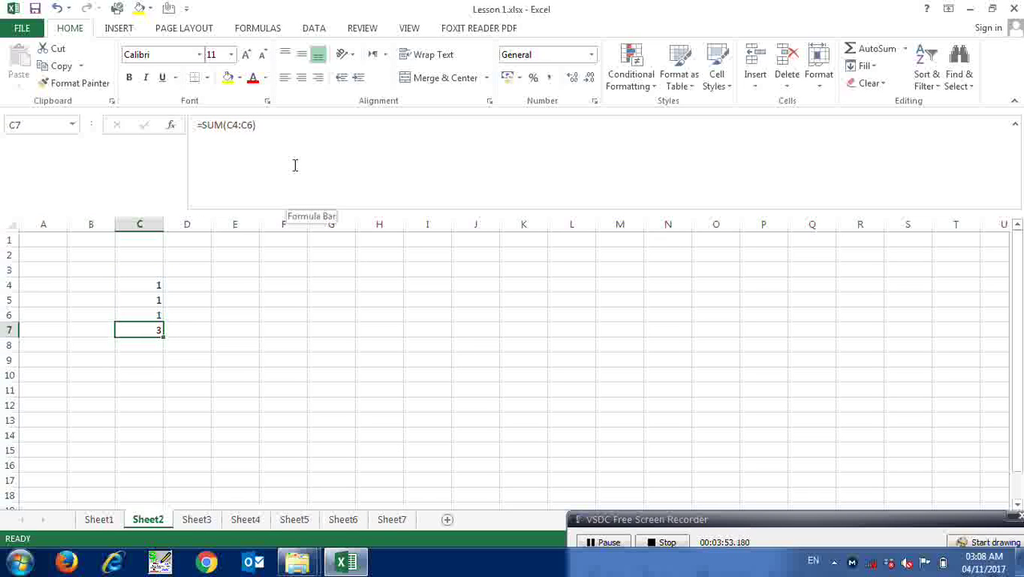
{"action": "key", "text": "Up"}
{"action": "key", "text": "Up"}
{"action": "key", "text": "Up"}
Step: Enter 2 in C4 and fill the C7 total cell yellow
{"action": "type", "text": "2"}
{"action": "key", "text": "Return"}
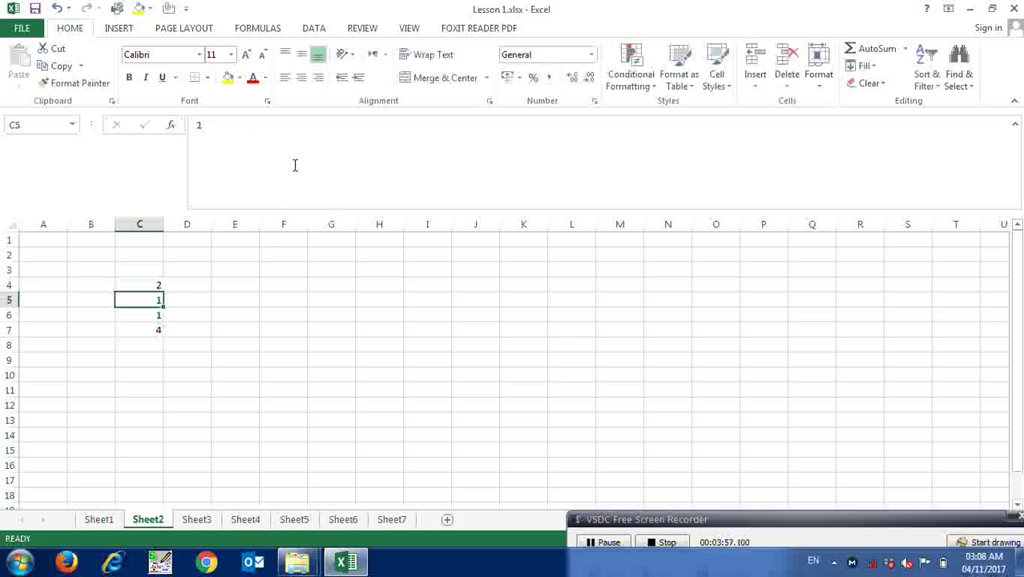
{"action": "left_click", "coordinate": [140, 331]}
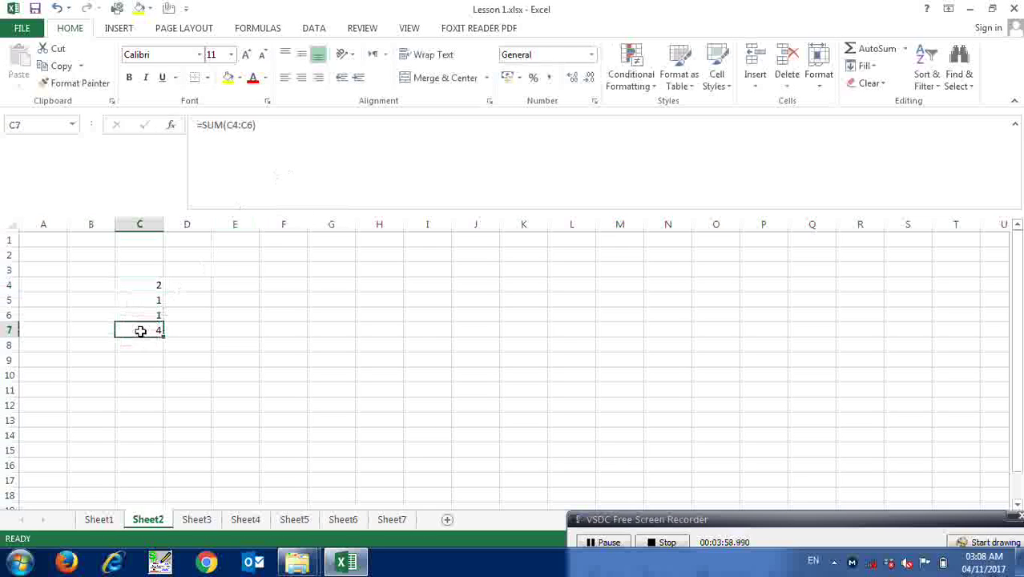
{"action": "left_click", "coordinate": [229, 78]}
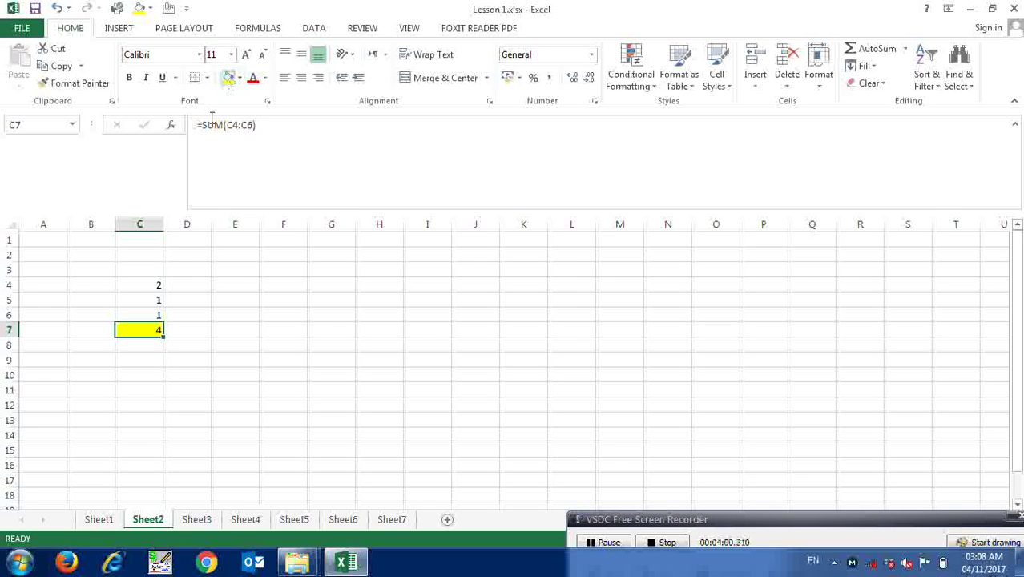
Step: Change C4, C5 and C6 to 5, 6 and 7 so the total reads 18
{"action": "left_click", "coordinate": [126, 285]}
{"action": "type", "text": "5"}
{"action": "key", "text": "Return"}
{"action": "type", "text": "6"}
{"action": "key", "text": "Return"}
{"action": "type", "text": "7"}
{"action": "key", "text": "Return"}
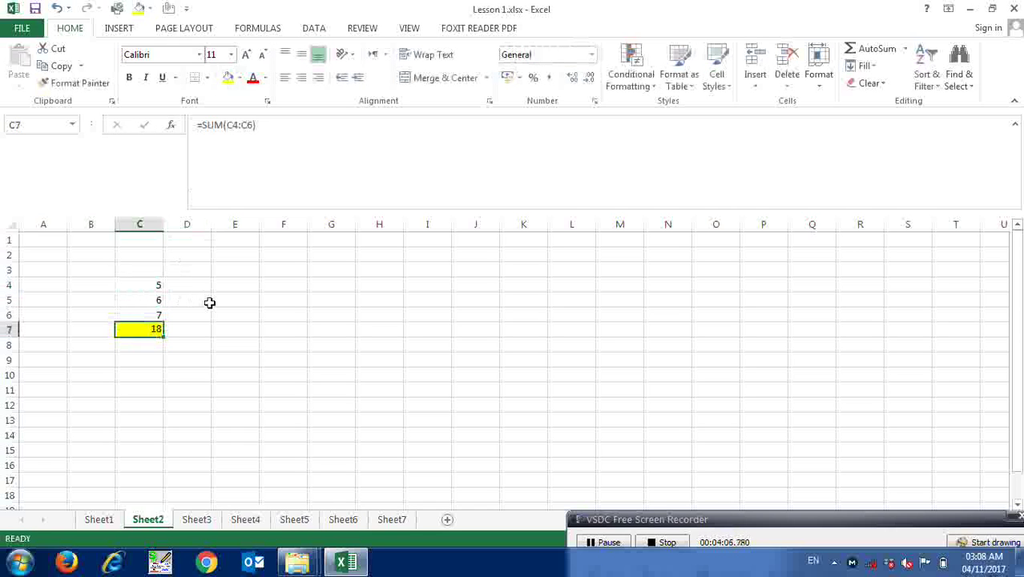
Step: Head column C with 'Addition/SUM FORMULA' and begin a formula in F3
{"action": "key", "text": "Up"}
{"action": "key", "text": "Up"}
{"action": "key", "text": "Up"}
{"action": "key", "text": "Up"}
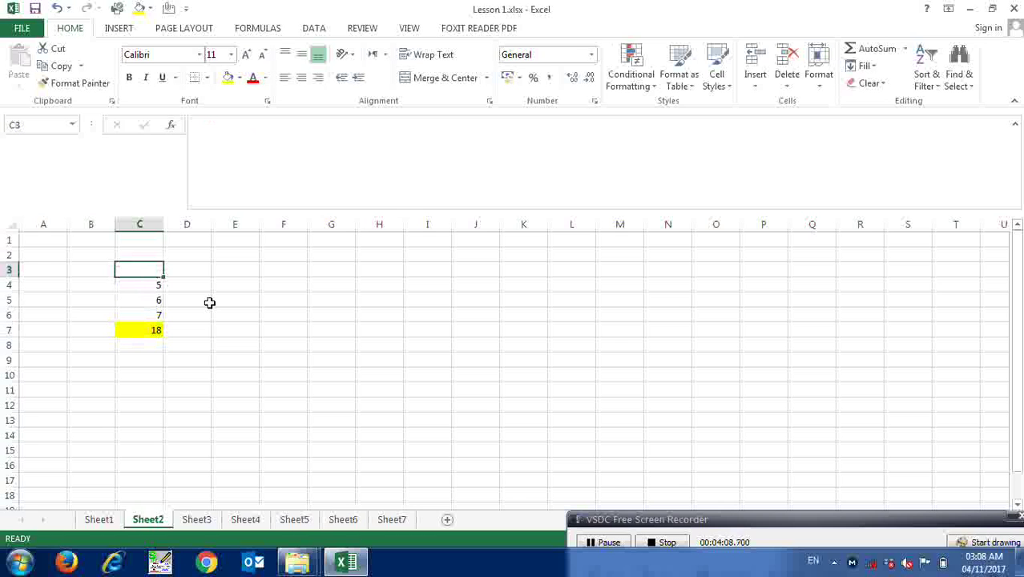
{"action": "type", "text": "Add"}
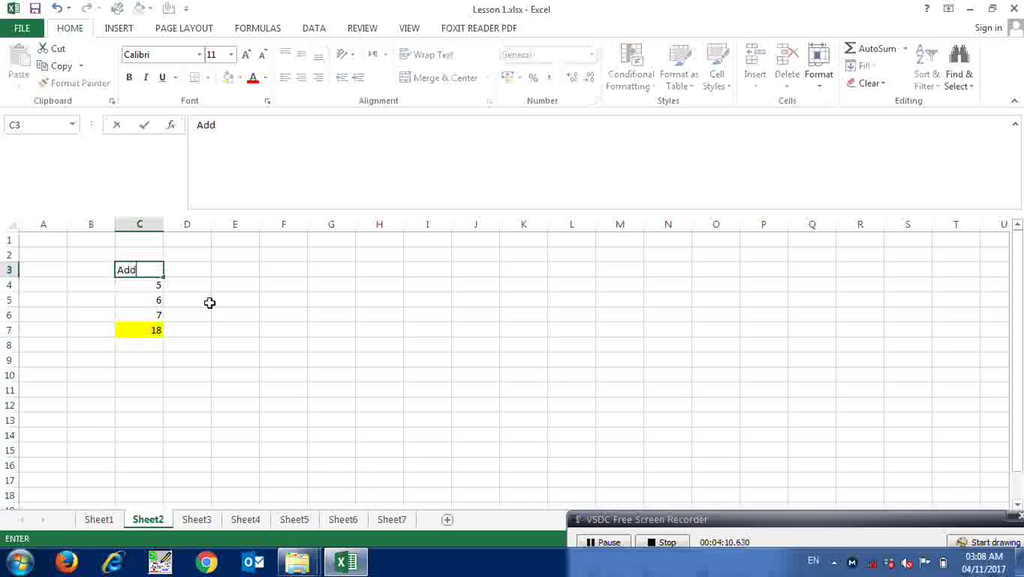
{"action": "type", "text": "ition"}
{"action": "type", "text": "/SUM FORMULA"}
{"action": "key", "text": "Right"}
{"action": "key", "text": "Right"}
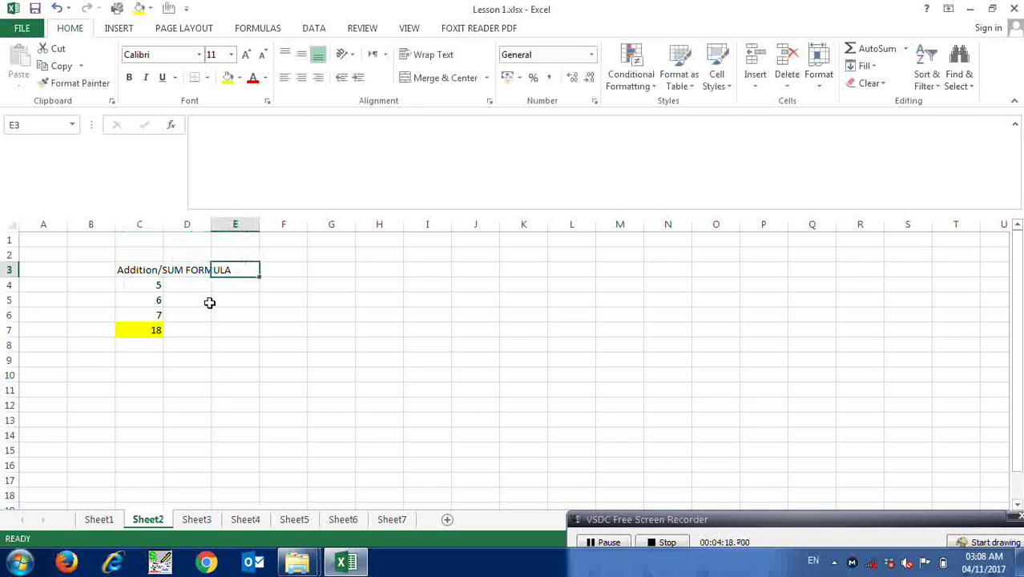
{"action": "key", "text": "Right"}
{"action": "type", "text": "="}
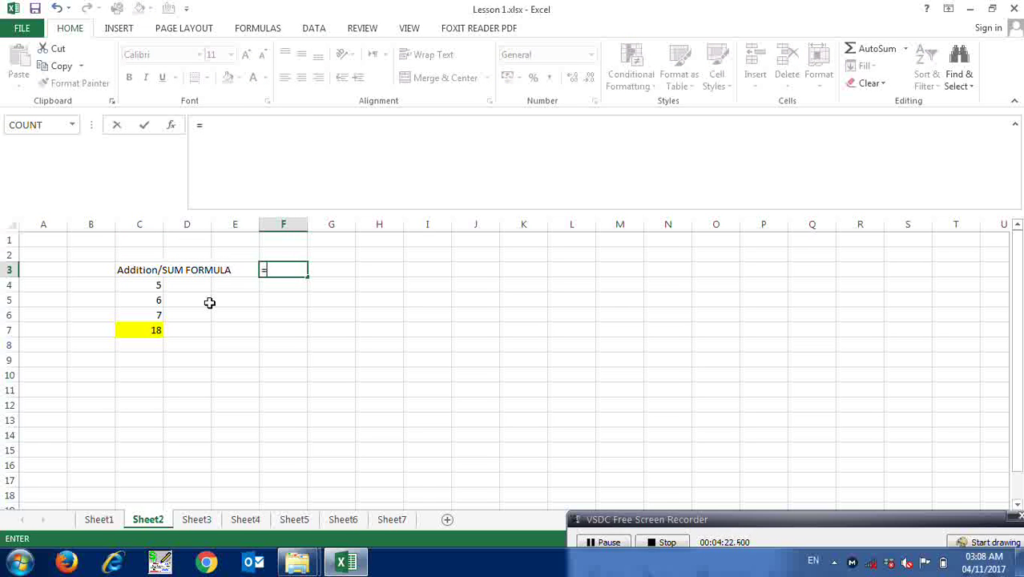
Step: Put the heading SUBTRACTION in F3 with 5 and 2 in F4 and F5
{"action": "key", "text": "BackSpace"}
{"action": "type", "text": "SUBTRA"}
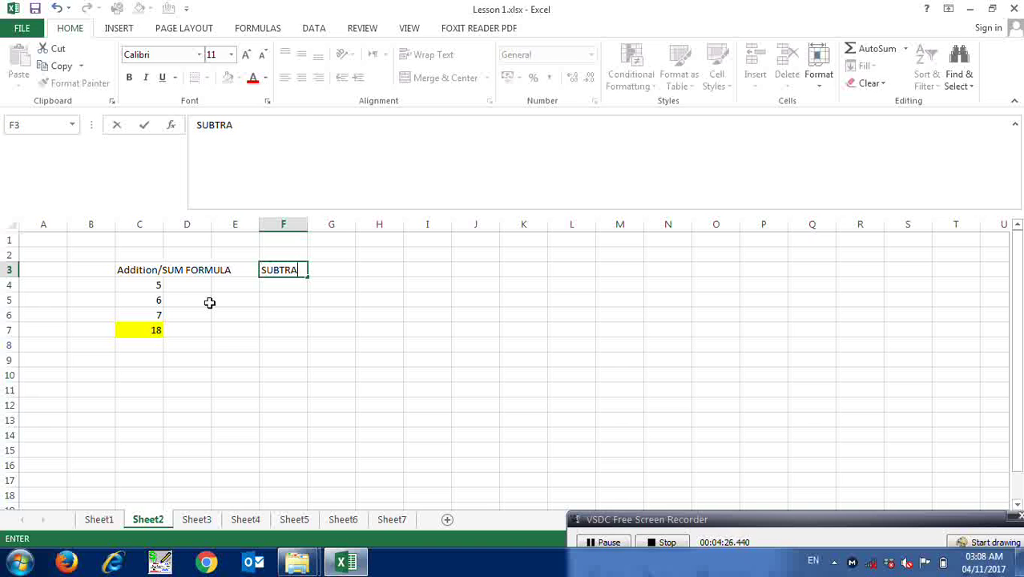
{"action": "type", "text": "CTION"}
{"action": "key", "text": "Return"}
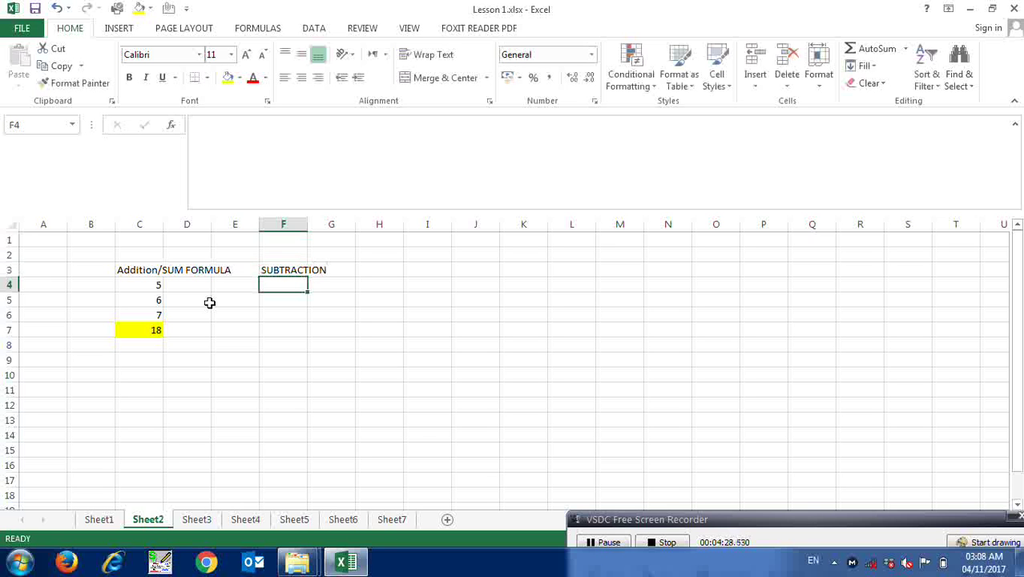
{"action": "type", "text": "5"}
{"action": "key", "text": "Return"}
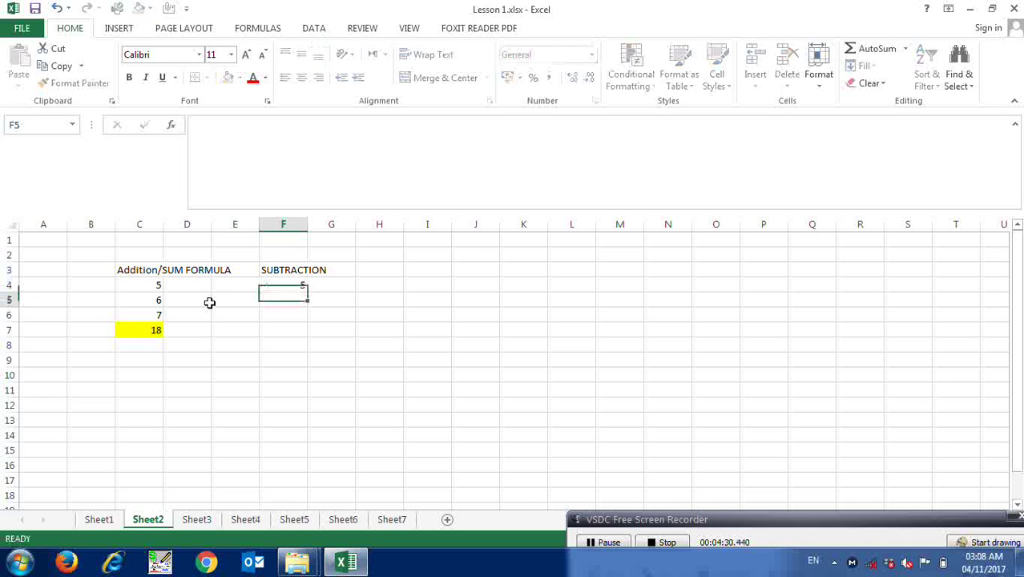
{"action": "type", "text": "2"}
{"action": "key", "text": "Return"}
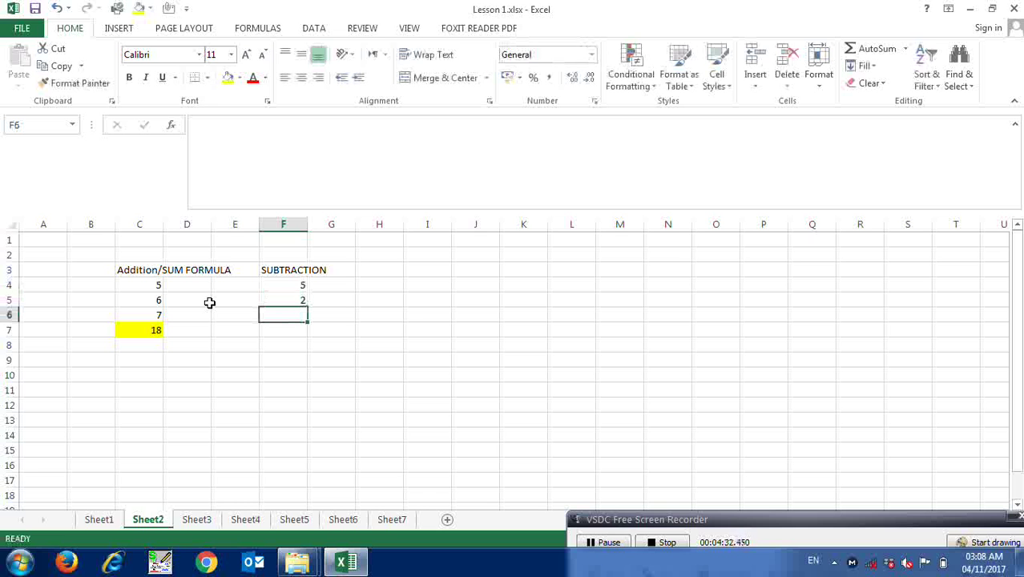
Step: Enter the formula =F4-F5 in F6 and fill it yellow
{"action": "type", "text": "="}
{"action": "key", "text": "Up"}
{"action": "key", "text": "Up"}
{"action": "type", "text": "-"}
{"action": "key", "text": "Up"}
{"action": "key", "text": "Return"}
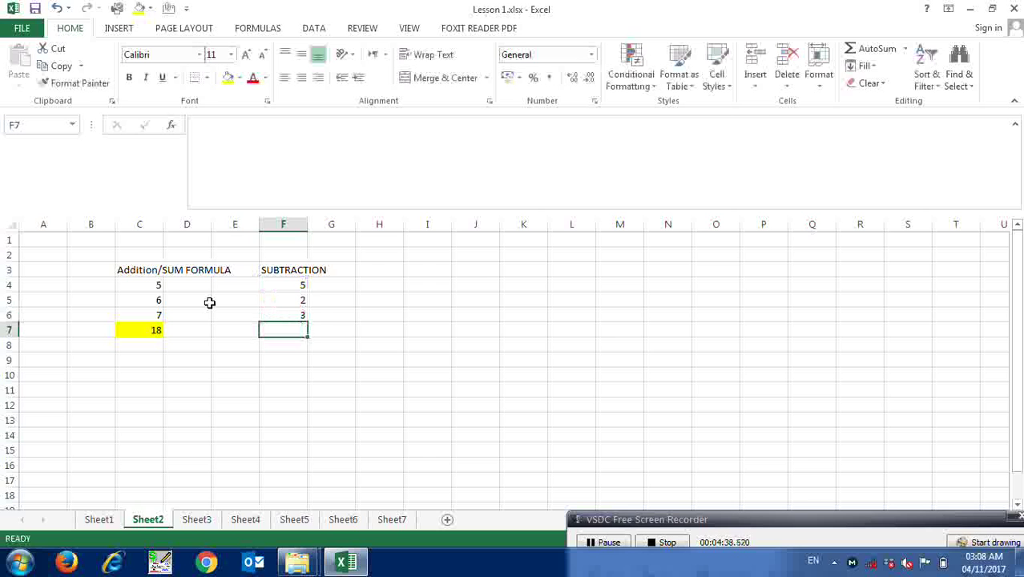
{"action": "key", "text": "Up"}
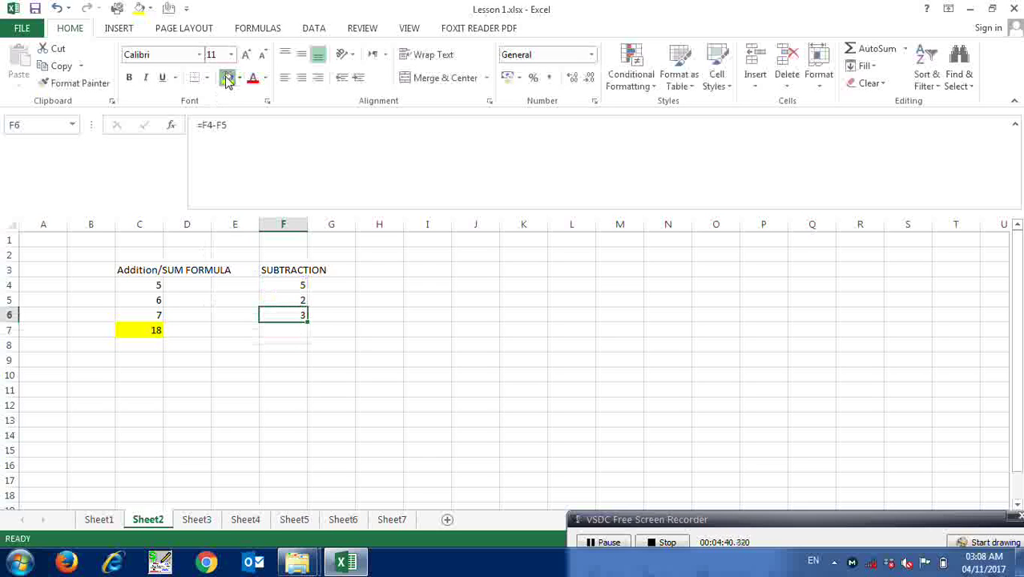
{"action": "left_click", "coordinate": [228, 78]}
Step: Change the subtraction inputs to 2 in F4 and 3 in F5, giving -1
{"action": "key", "text": "Up"}
{"action": "key", "text": "Up"}
{"action": "key", "text": "Down"}
{"action": "key", "text": "Down"}
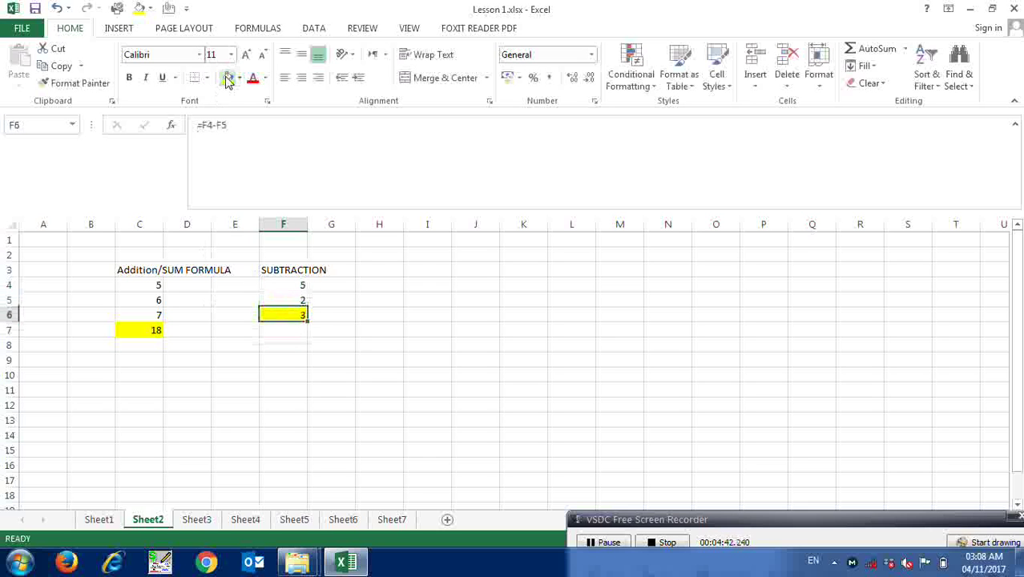
{"action": "key", "text": "Up"}
{"action": "key", "text": "Up"}
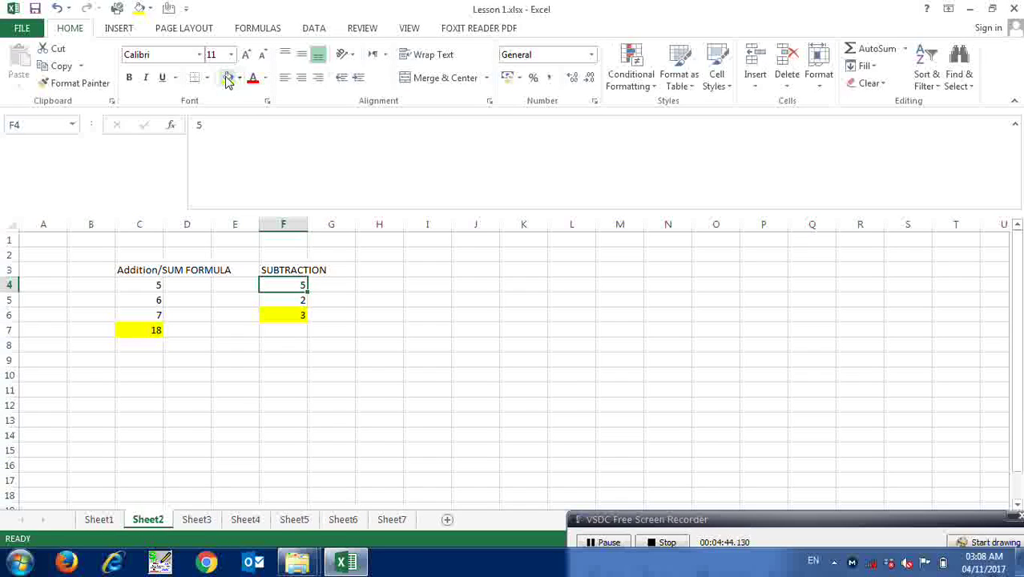
{"action": "type", "text": "1"}
{"action": "key", "text": "Return"}
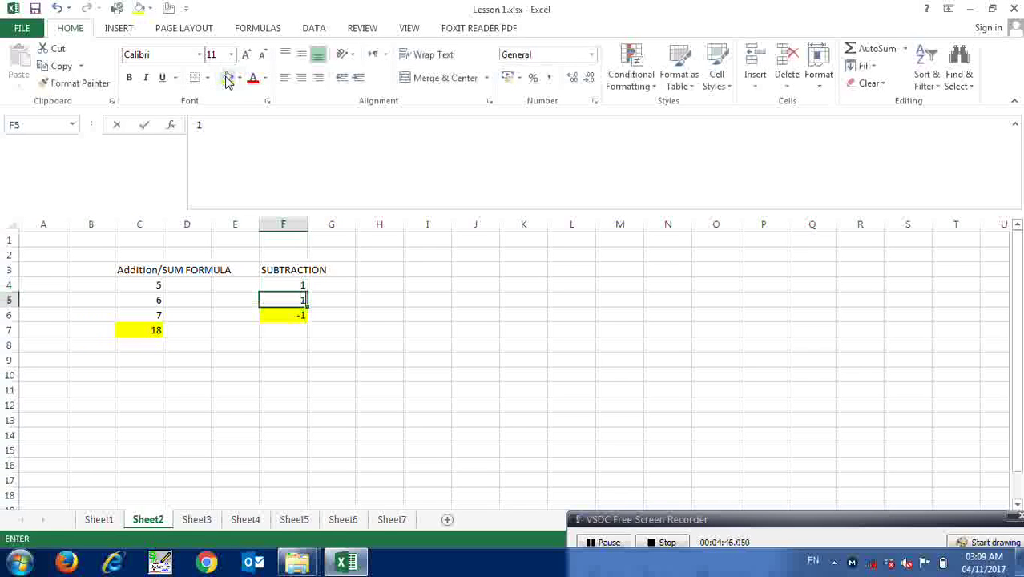
{"action": "key", "text": "Down"}
{"action": "key", "text": "Up"}
{"action": "key", "text": "Up"}
{"action": "type", "text": "2"}
{"action": "key", "text": "Return"}
{"action": "type", "text": "3"}
{"action": "key", "text": "Return"}
Step: Start the heading 'Division/Divide/ WAND' in H3
{"action": "key", "text": "Up"}
{"action": "key", "text": "Up"}
{"action": "key", "text": "Up"}
{"action": "key", "text": "Up"}
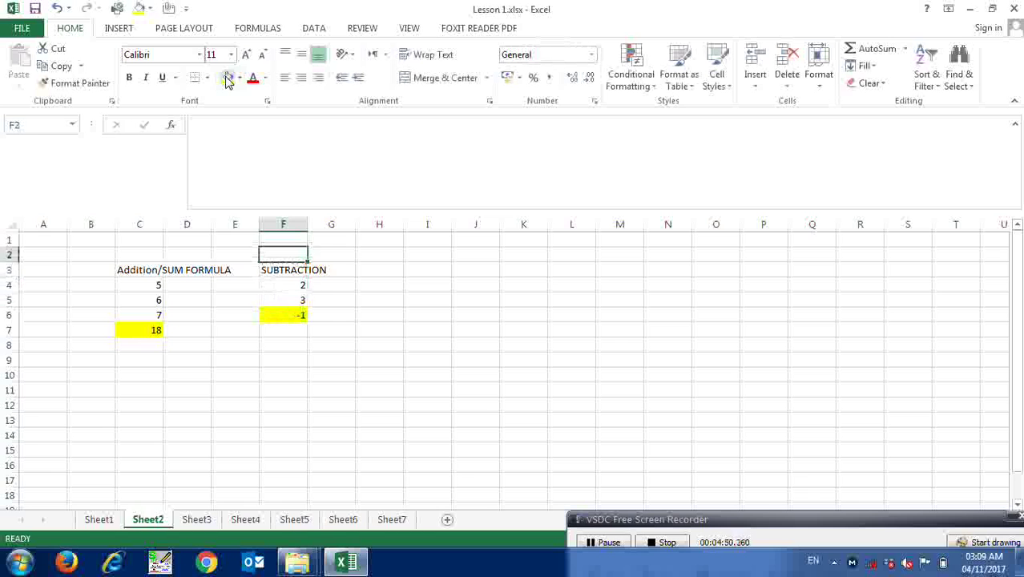
{"action": "key", "text": "Down"}
{"action": "key", "text": "Right"}
{"action": "key", "text": "Right"}
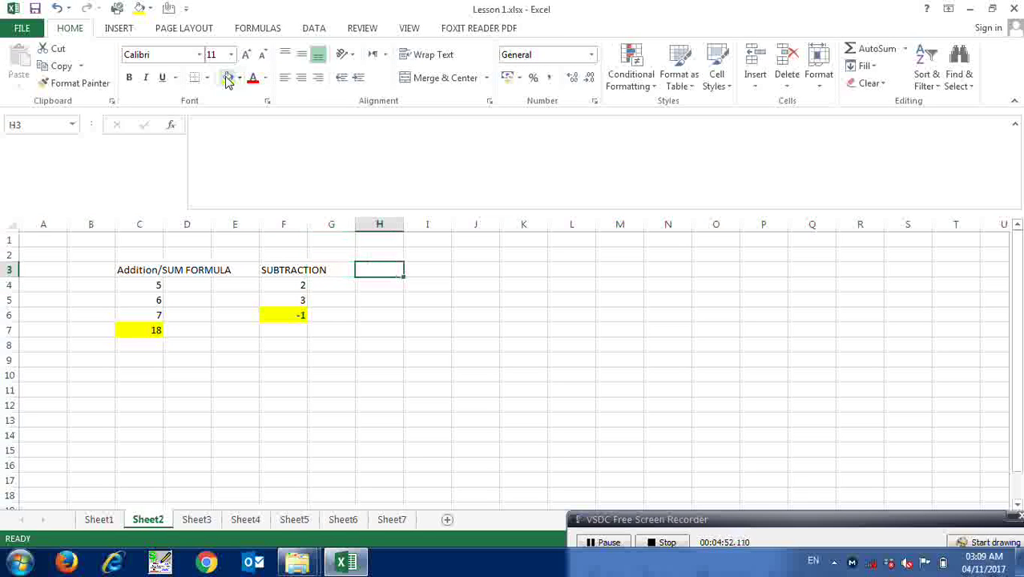
{"action": "type", "text": "Di"}
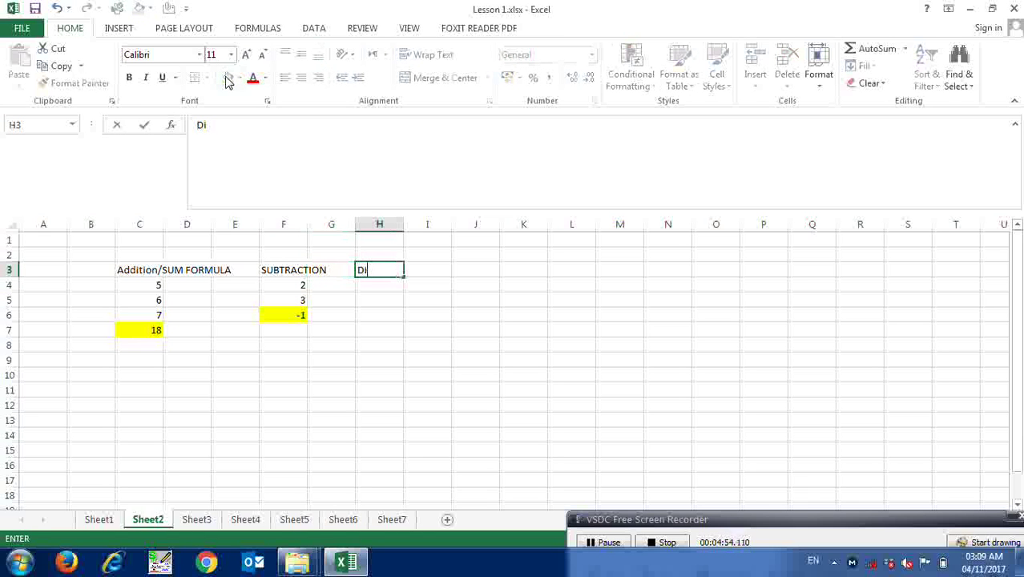
{"action": "type", "text": "vision/Divide/"}
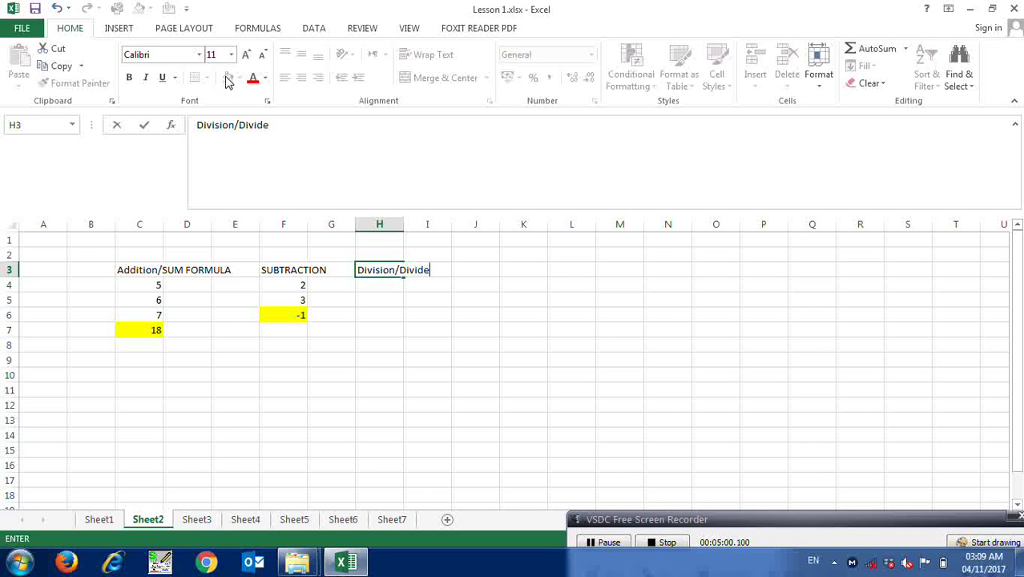
{"action": "type", "text": " WAND"}
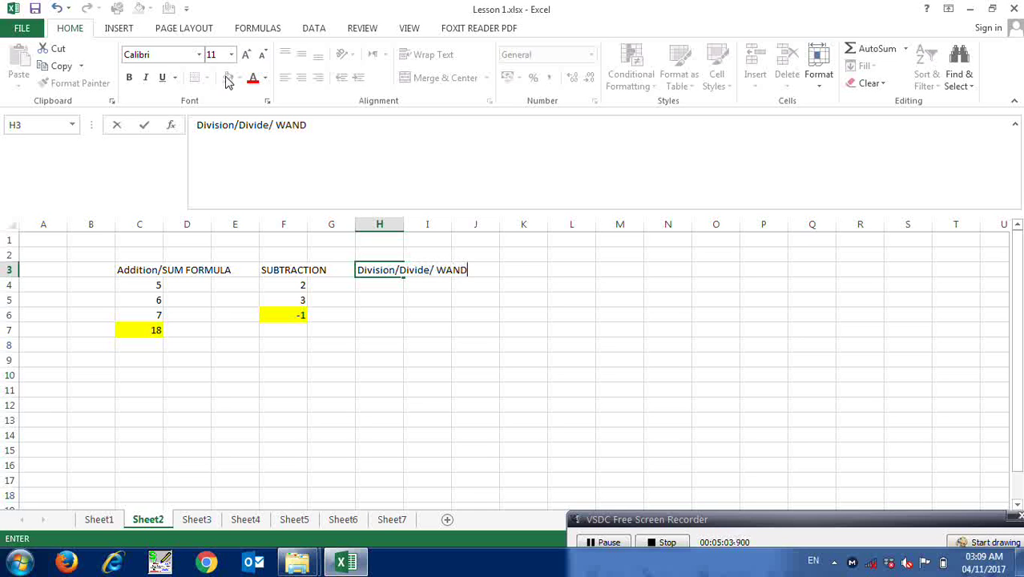
Step: Correct the H3 heading to 'Division/Divid'
{"action": "key", "text": "BackSpace"}
{"action": "key", "text": "BackSpace"}
{"action": "type", "text": "DIAA"}
{"action": "key", "text": "BackSpace"}
{"action": "key", "text": "BackSpace"}
{"action": "type", "text": "AA"}
{"action": "key", "text": "BackSpace"}
{"action": "key", "text": "BackSpace"}
{"action": "key", "text": "BackSpace"}
{"action": "key", "text": "Return"}
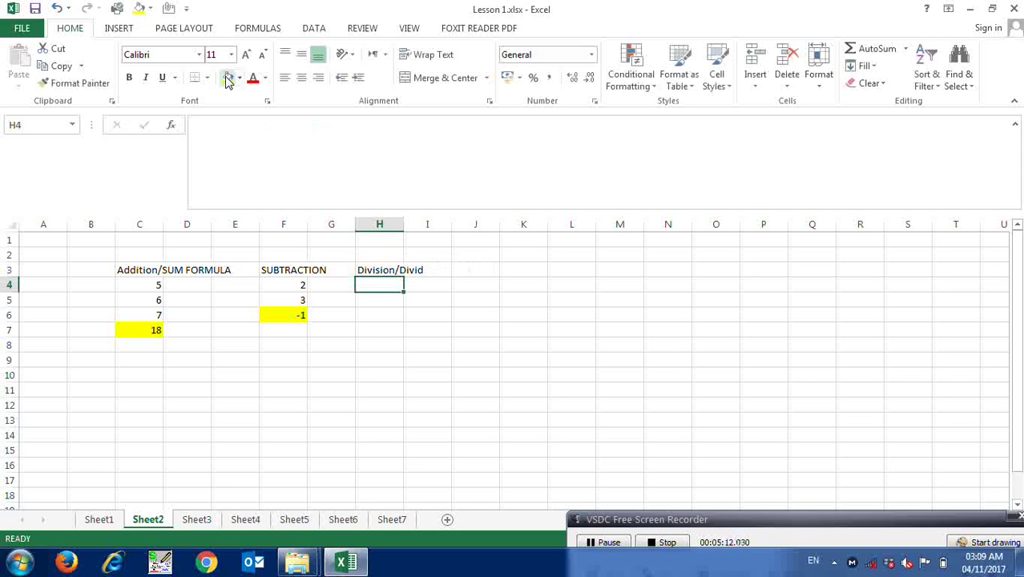
Step: Enter 3 in H4 and 10 in H5 as the division inputs
{"action": "type", "text": "3"}
{"action": "key", "text": "Return"}
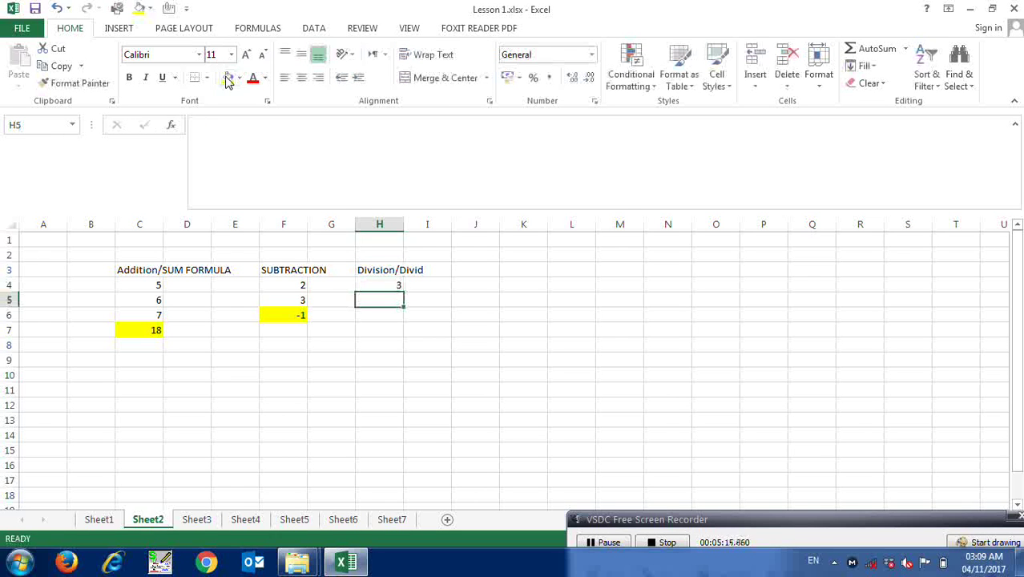
{"action": "type", "text": "10"}
{"action": "key", "text": "Return"}
Step: Enter the division formula =H4/H5 in H6
{"action": "type", "text": "="}
{"action": "key", "text": "Up"}
{"action": "type", "text": "/"}
{"action": "key", "text": "Up"}
{"action": "key", "text": "Up"}
{"action": "key", "text": "Return"}
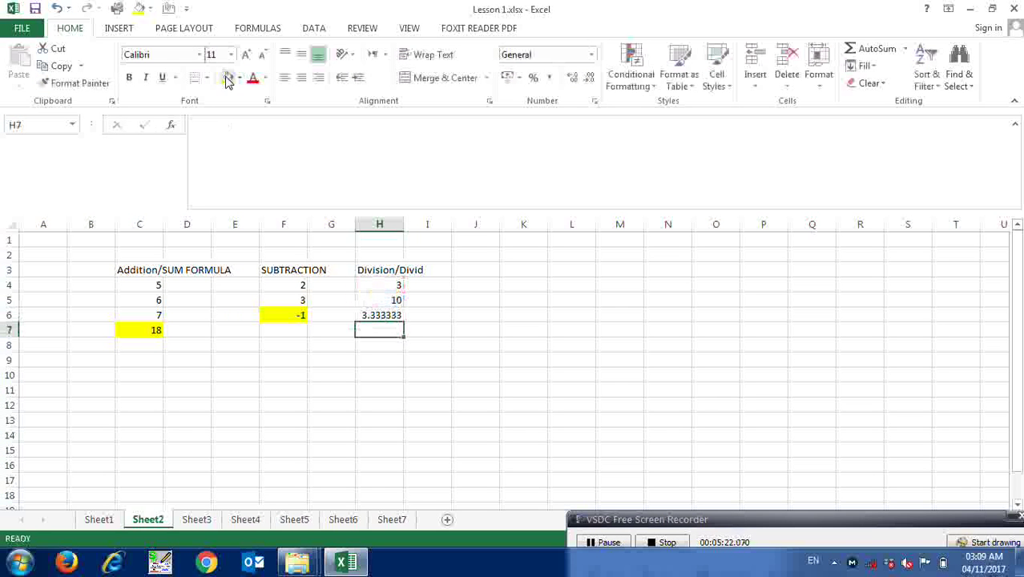
{"action": "key", "text": "Up"}
{"action": "type", "text": "="}
{"action": "key", "text": "Up"}
{"action": "key", "text": "Up"}
{"action": "type", "text": "/"}
{"action": "key", "text": "Up"}
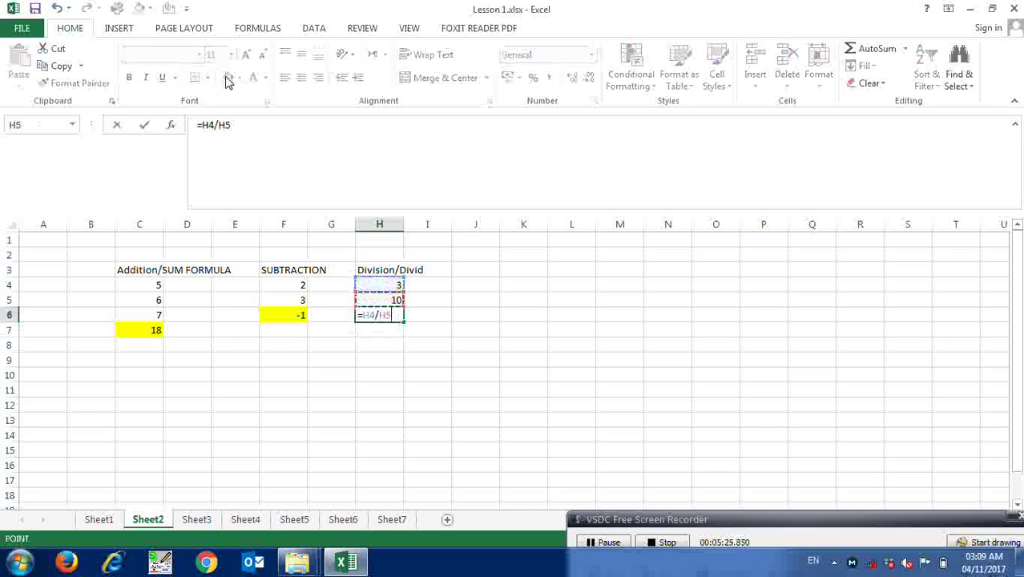
{"action": "key", "text": "Return"}
{"action": "key", "text": "Up"}
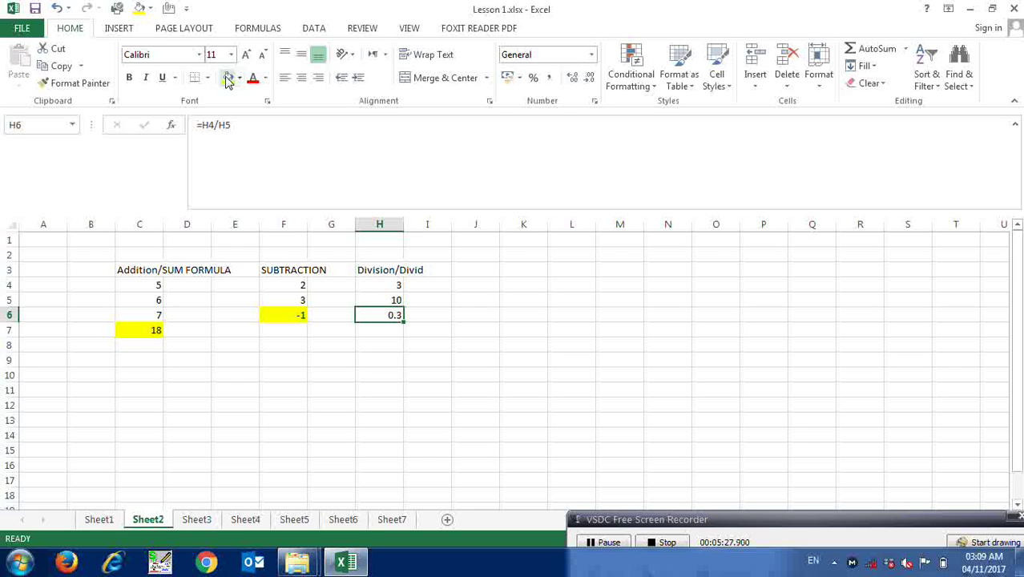
Step: Change the dividend in H4 to 6
{"action": "key", "text": "Up"}
{"action": "key", "text": "Up"}
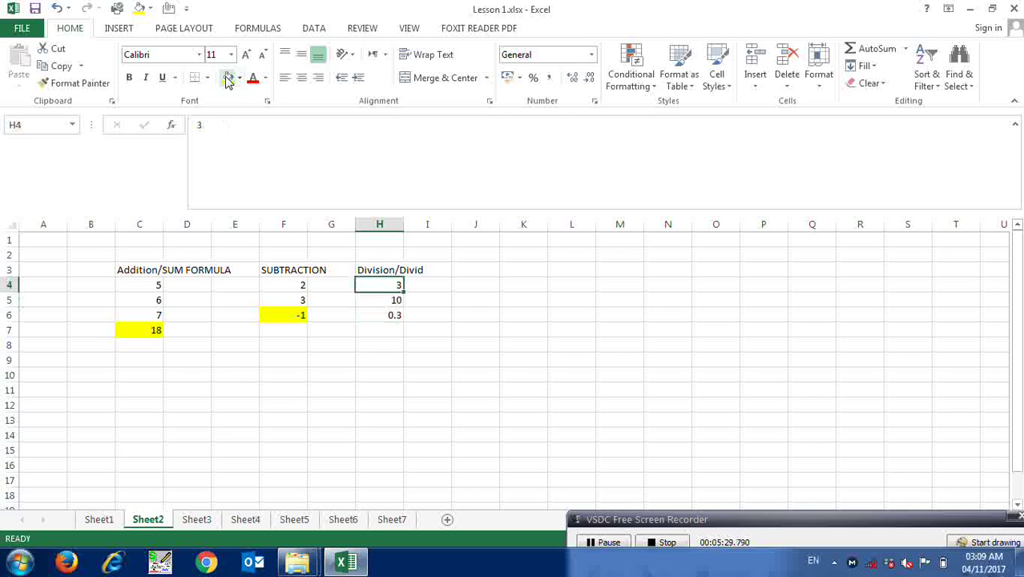
{"action": "type", "text": "5"}
{"action": "key", "text": "Return"}
{"action": "key", "text": "Up"}
{"action": "key", "text": "Return"}
{"action": "key", "text": "Up"}
{"action": "type", "text": "6"}
{"action": "key", "text": "Return"}
Step: Set the divisor in H5 to 5 so H6 shows 1.2
{"action": "key", "text": "Up"}
{"action": "key", "text": "Down"}
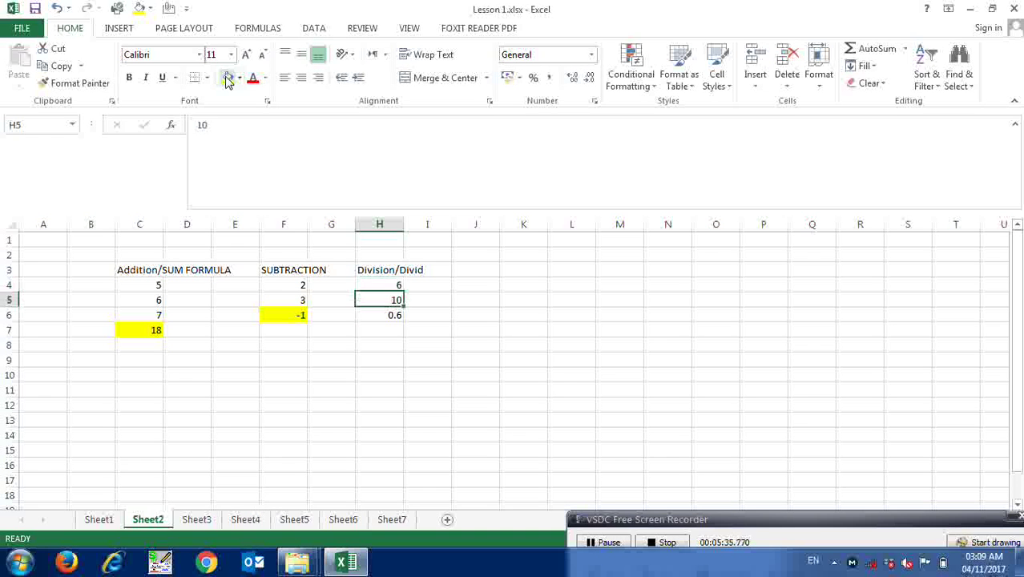
{"action": "type", "text": "15"}
{"action": "key", "text": "Return"}
{"action": "key", "text": "Up"}
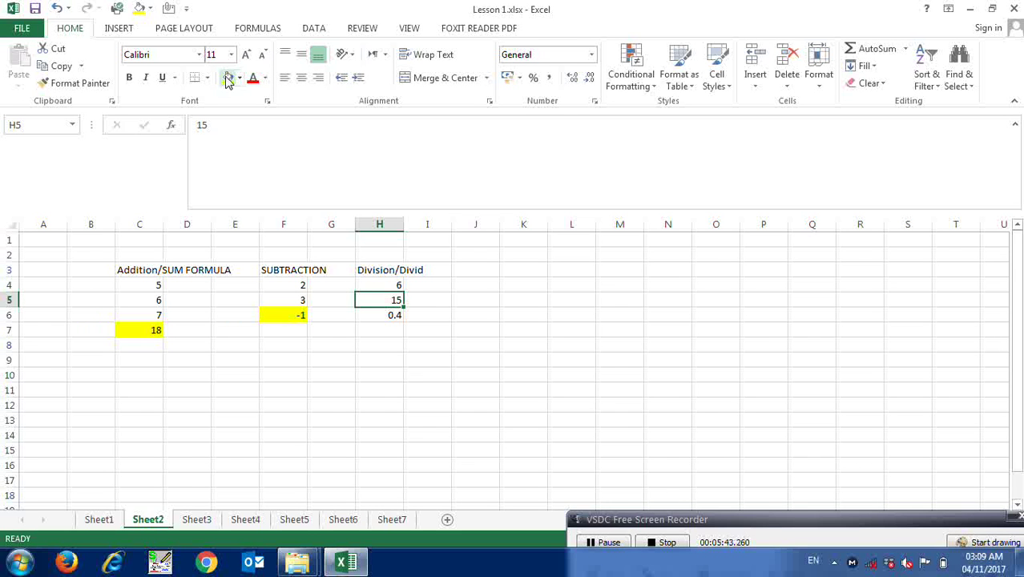
{"action": "type", "text": "5"}
{"action": "key", "text": "Return"}
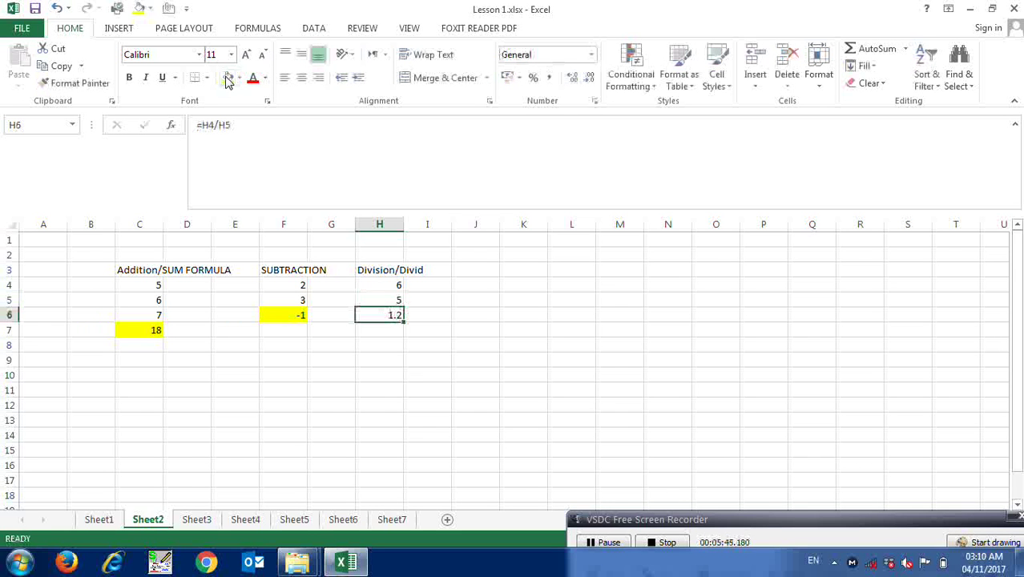
Step: Select C3:J8 covering all three examples, then switch to Sheet1
{"action": "key", "text": "Up"}
{"action": "key", "text": "Up"}
{"action": "key", "text": "Right"}
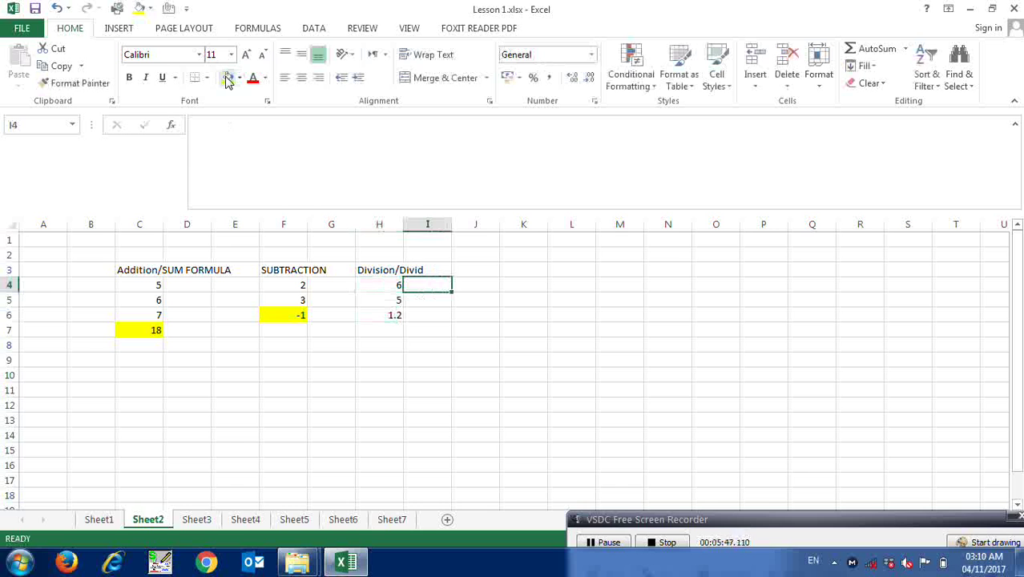
{"action": "key", "text": "Up"}
{"action": "key", "text": "Right"}
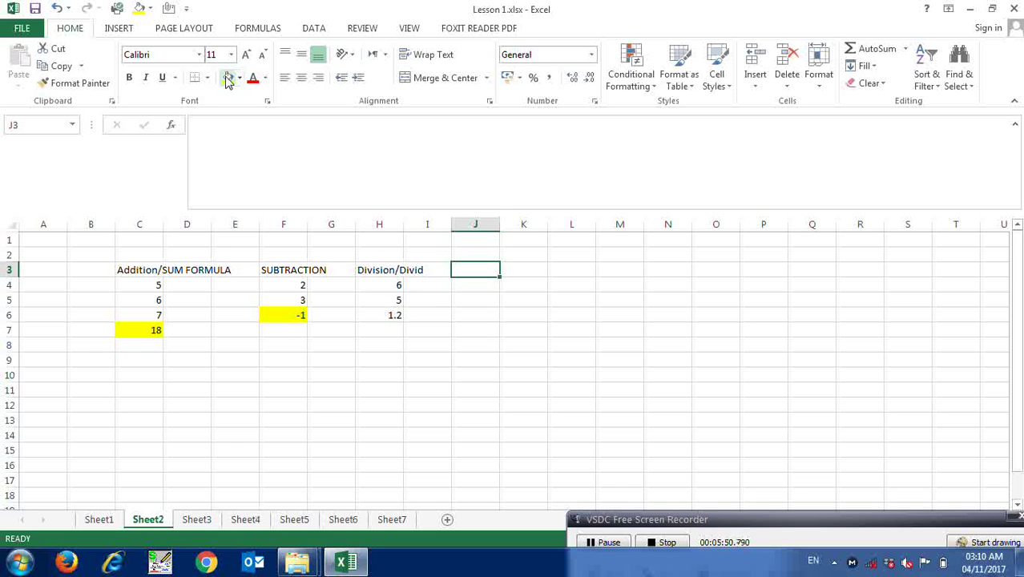
{"action": "key", "text": "shift+Left"}
{"action": "key", "text": "shift+Left"}
{"action": "key", "text": "shift+Left"}
{"action": "key", "text": "shift+Left"}
{"action": "key", "text": "shift+Left"}
{"action": "key", "text": "shift+Left"}
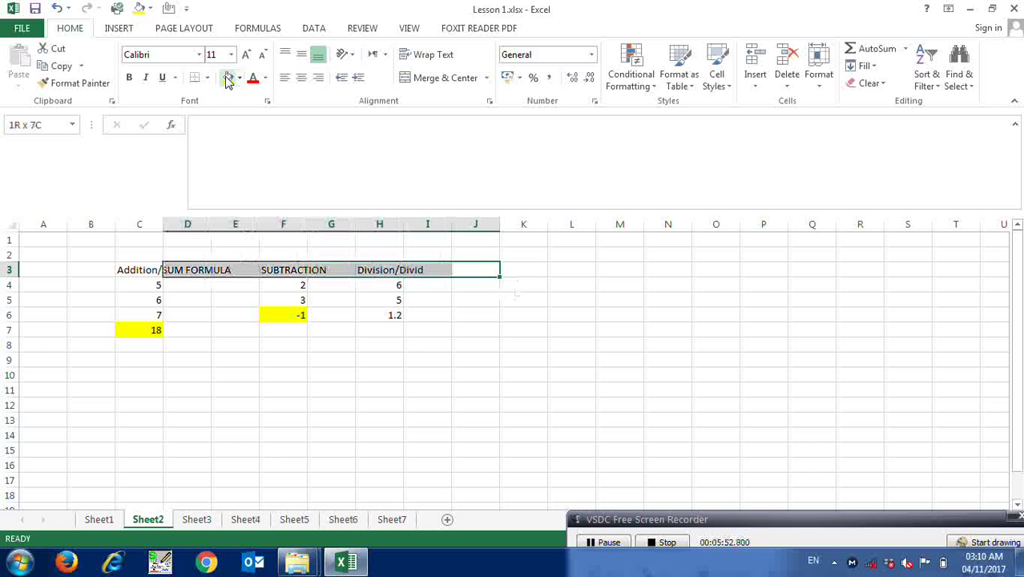
{"action": "key", "text": "shift+Left"}
{"action": "key", "text": "shift+Down"}
{"action": "key", "text": "shift+Down"}
{"action": "key", "text": "shift+Down"}
{"action": "key", "text": "shift+Down"}
{"action": "key", "text": "shift+Down"}
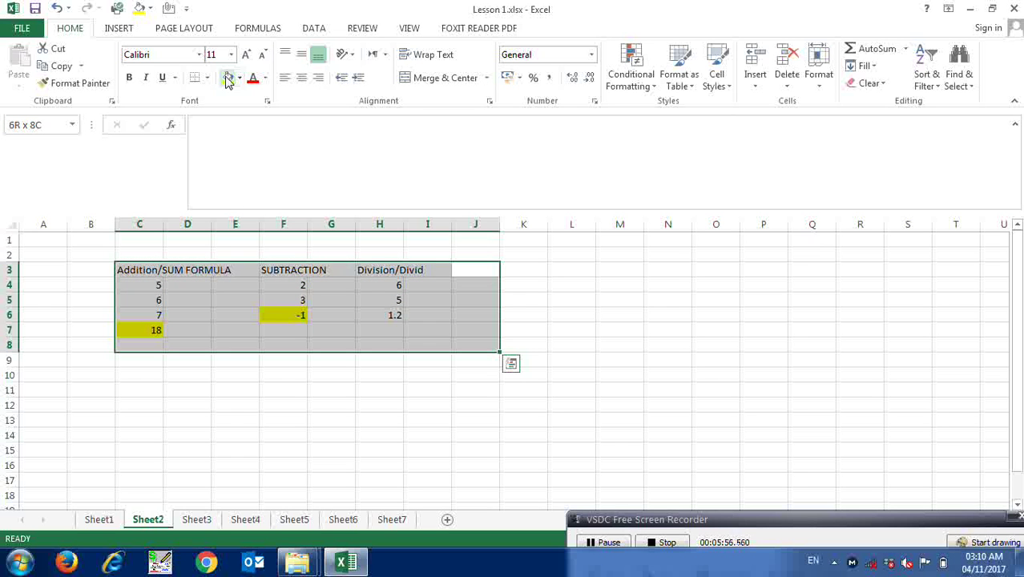
{"action": "left_click", "coordinate": [99, 520]}
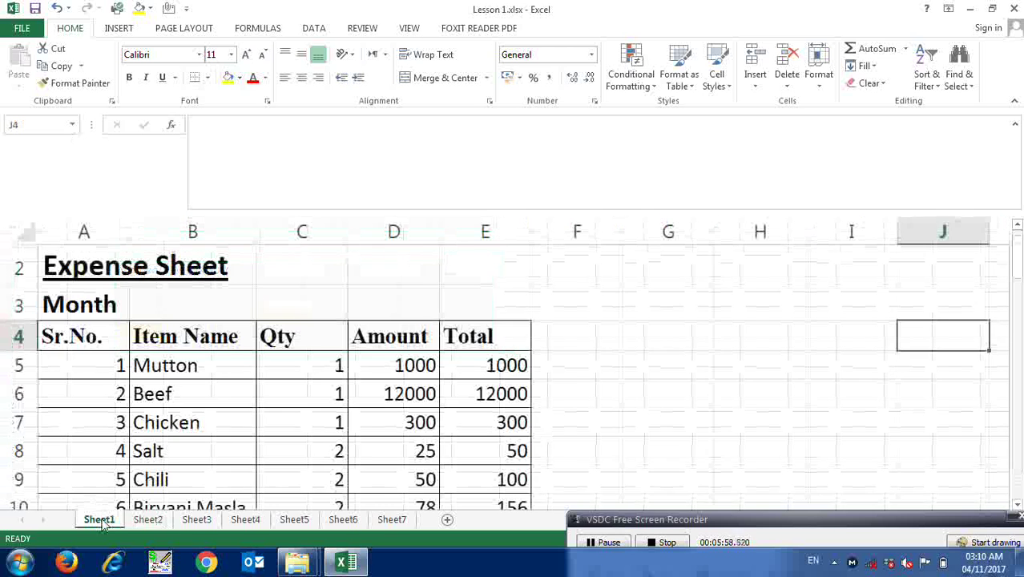
{"action": "mouse_move", "coordinate": [473, 336]}
{"action": "left_mouse_down"}
{"action": "mouse_move", "coordinate": [451, 520]}
{"action": "mouse_move", "coordinate": [458, 372]}
{"action": "left_mouse_up"}
{"action": "left_click", "coordinate": [146, 521]}
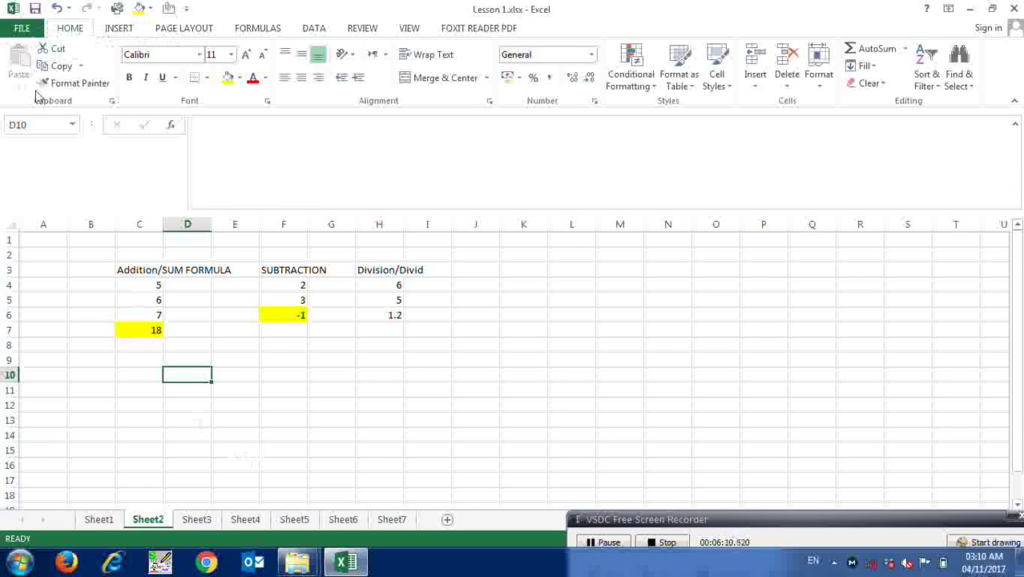
{"action": "left_click", "coordinate": [95, 520]}
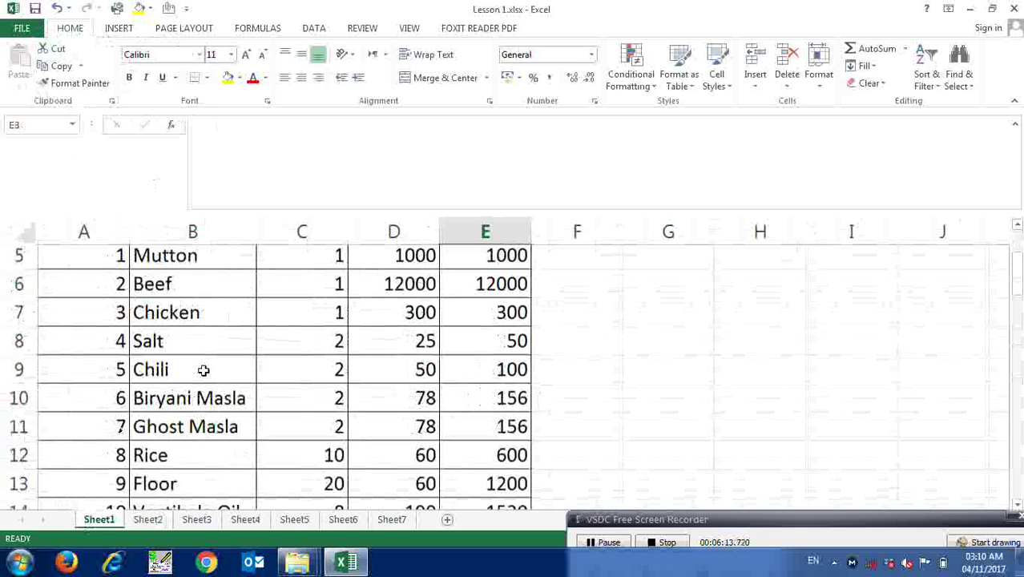
{"action": "scroll", "coordinate": [203, 370], "scroll_direction": "up", "scroll_amount": 2}
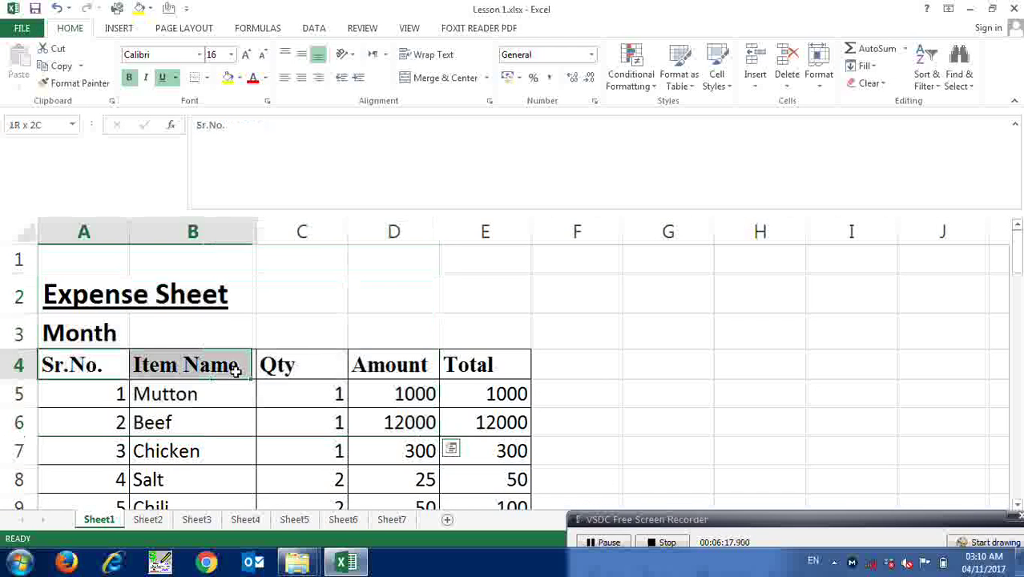
{"action": "left_click_drag", "start_coordinate": [80, 366], "coordinate": [473, 366]}
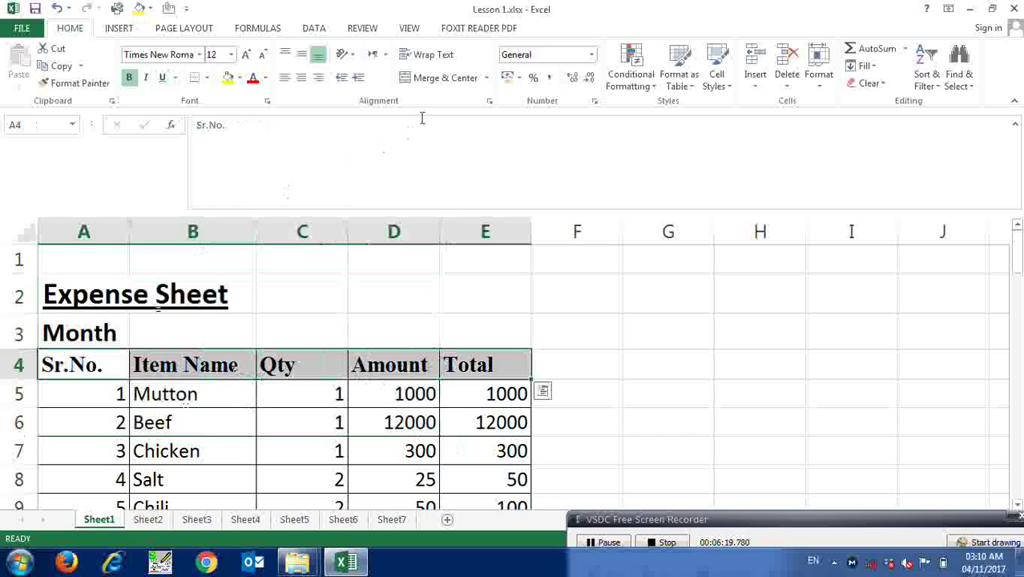
{"action": "left_click", "coordinate": [237, 391]}
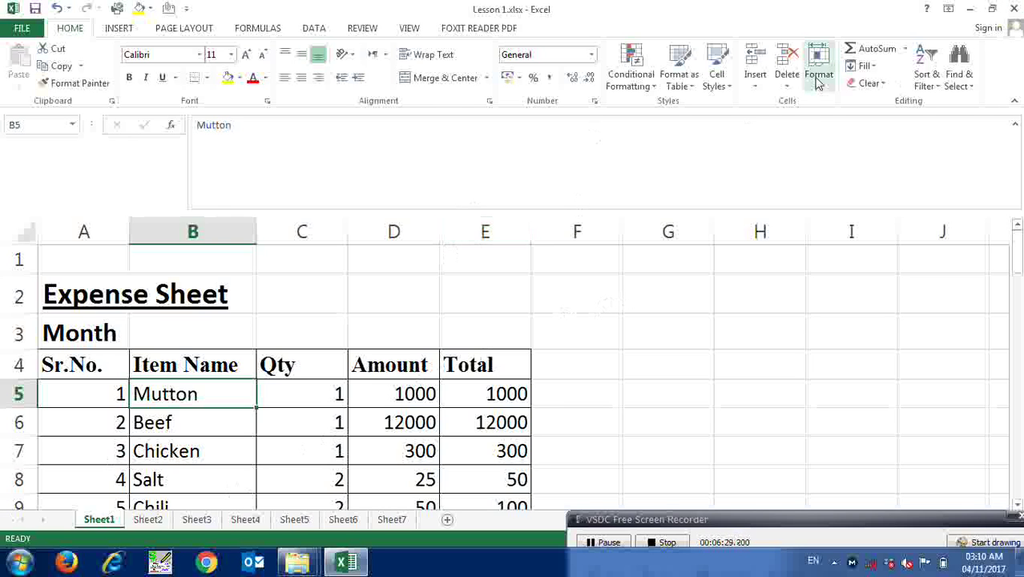
Step: Type the label 'Excel Tricks' in cell F2
{"action": "left_click", "coordinate": [575, 294]}
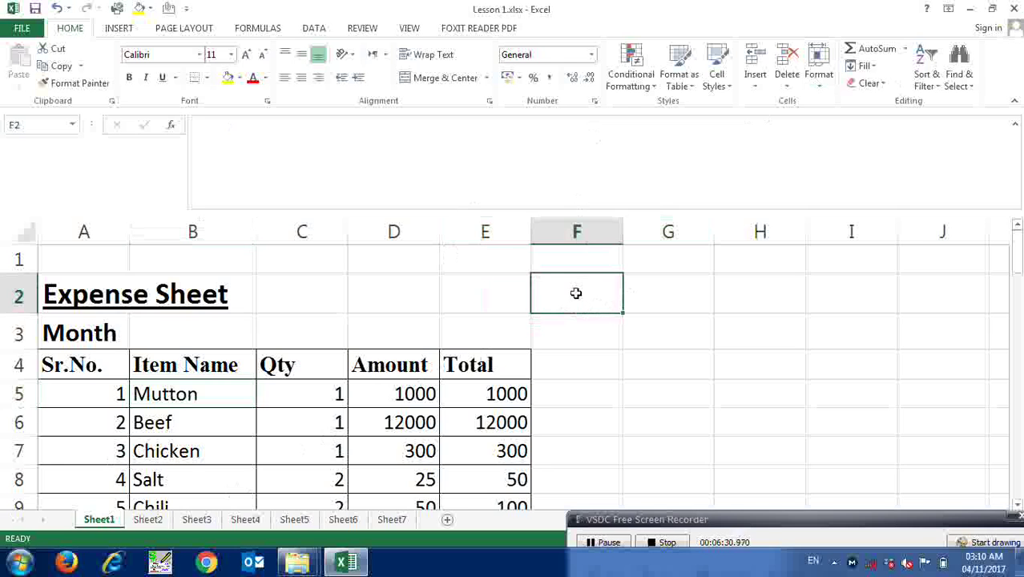
{"action": "type", "text": "Excel TR"}
{"action": "key", "text": "BackSpace"}
{"action": "type", "text": "ricks"}
{"action": "key", "text": "Return"}
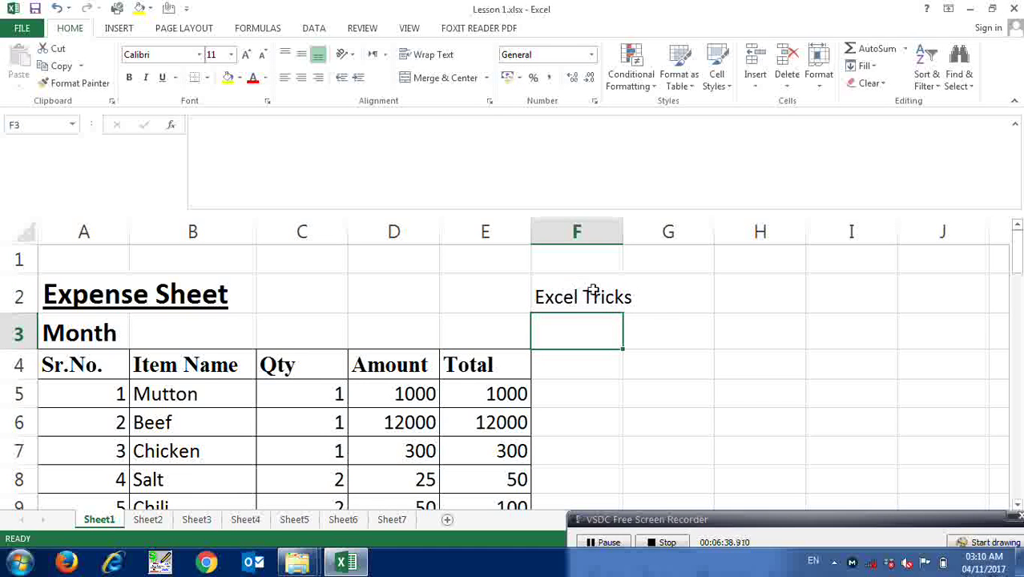
Step: Switch the keyboard input language to Persian from the taskbar
{"action": "mouse_move", "coordinate": [802, 489]}
{"action": "left_click_drag", "start_coordinate": [801, 489], "coordinate": [833, 386]}
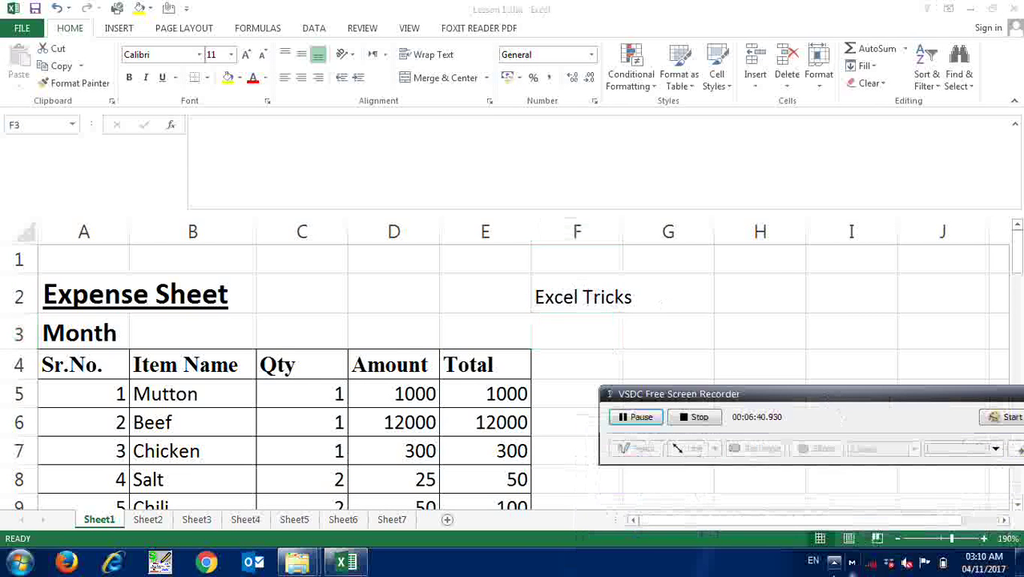
{"action": "left_click", "coordinate": [814, 563]}
{"action": "left_click", "coordinate": [833, 502]}
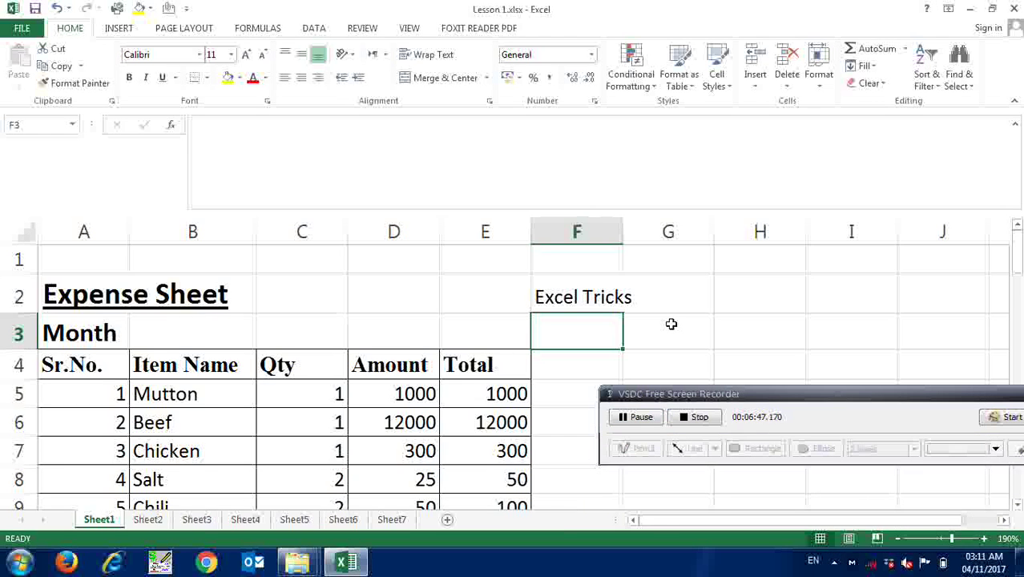
{"action": "type", "text": "s"}
{"action": "key", "text": "BackSpace"}
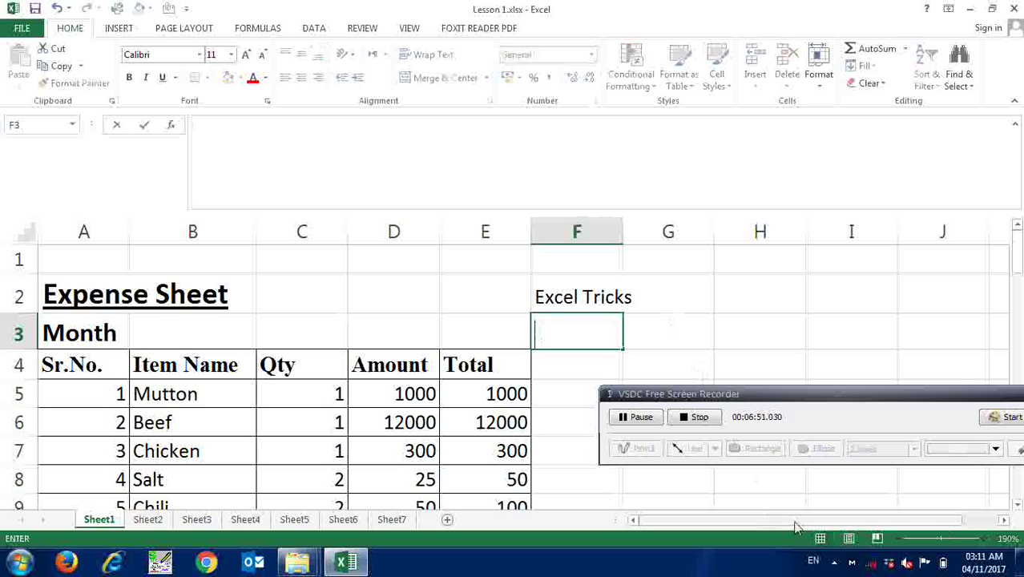
{"action": "left_click", "coordinate": [813, 560]}
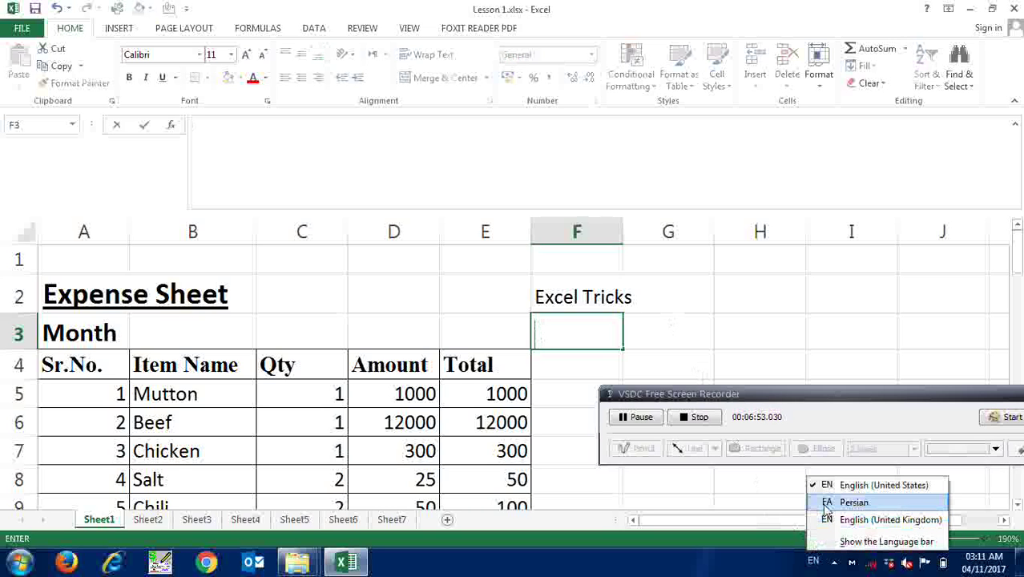
Step: Switch input to Persian and type ایکسل ٹرکس in F3
{"action": "left_click", "coordinate": [826, 505]}
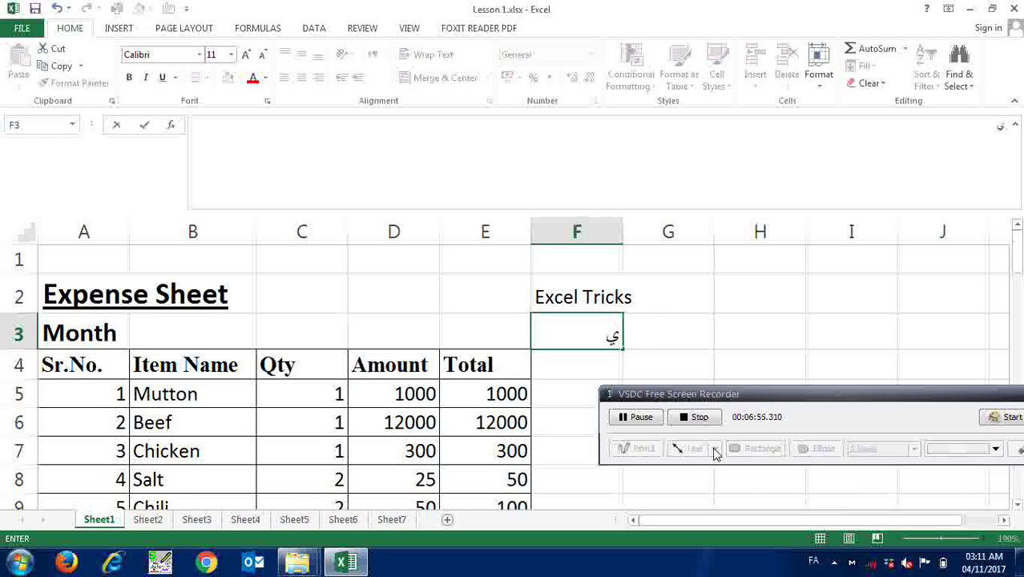
{"action": "type", "text": "کی"}
{"action": "key", "text": "BackSpace"}
{"action": "key", "text": "BackSpace"}
{"action": "type", "text": "ايکسل"}
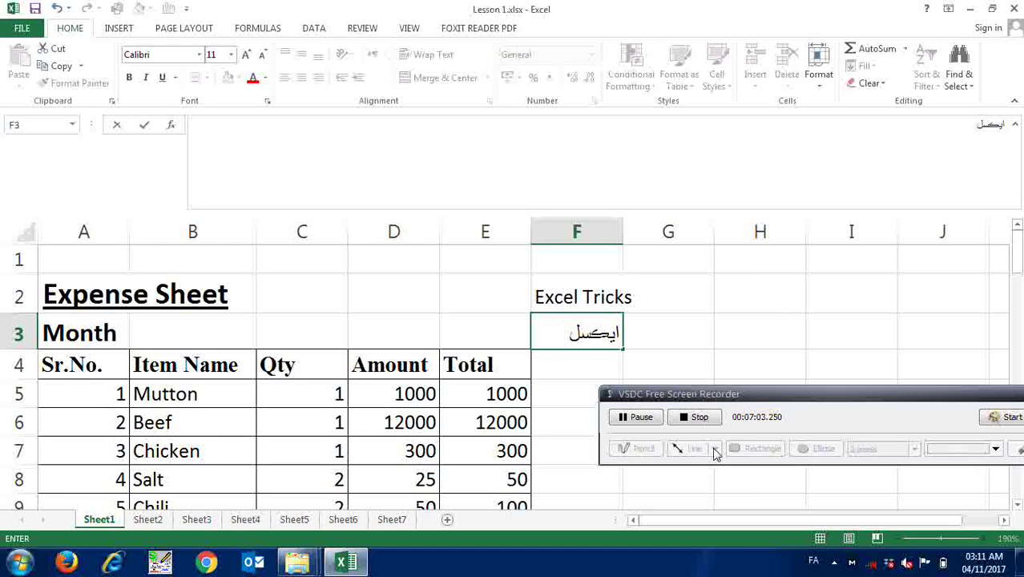
{"action": "type", "text": " ثر"}
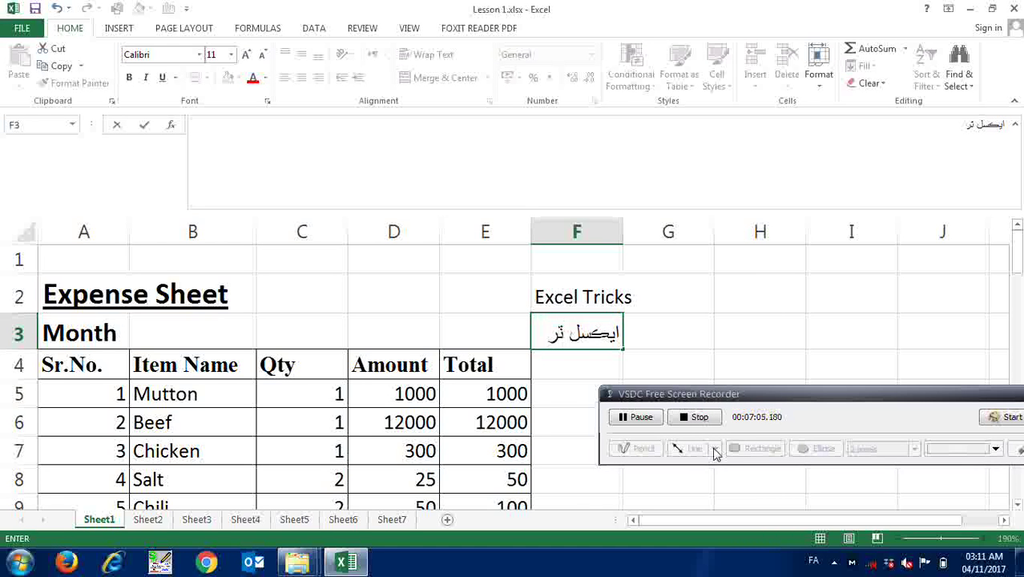
{"action": "type", "text": "پس"}
{"action": "key", "text": "Return"}
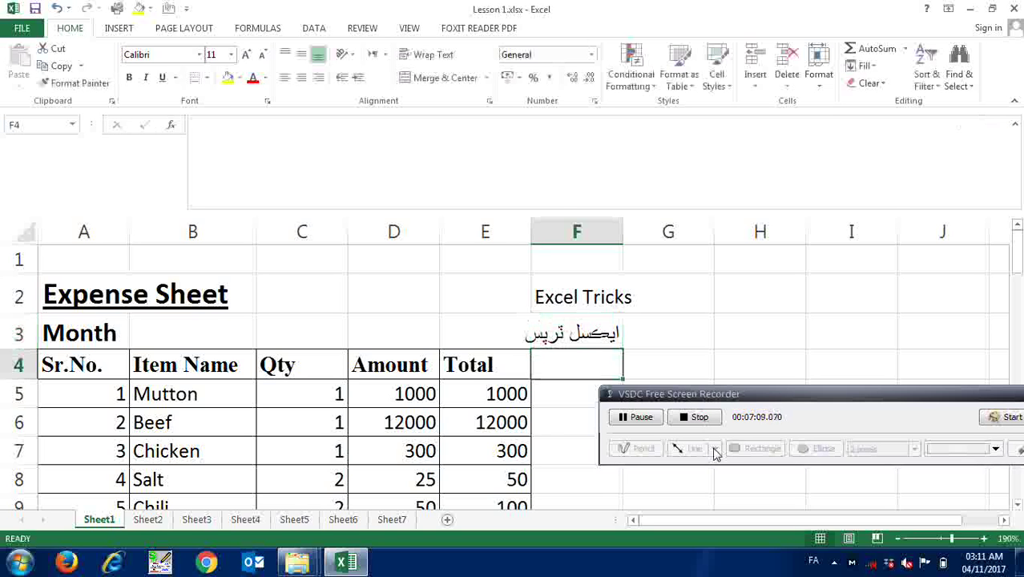
Step: Type the Persian word یوٹیوب in I3
{"action": "key", "text": "Up"}
{"action": "key", "text": "Right"}
{"action": "key", "text": "Right"}
{"action": "key", "text": "Right"}
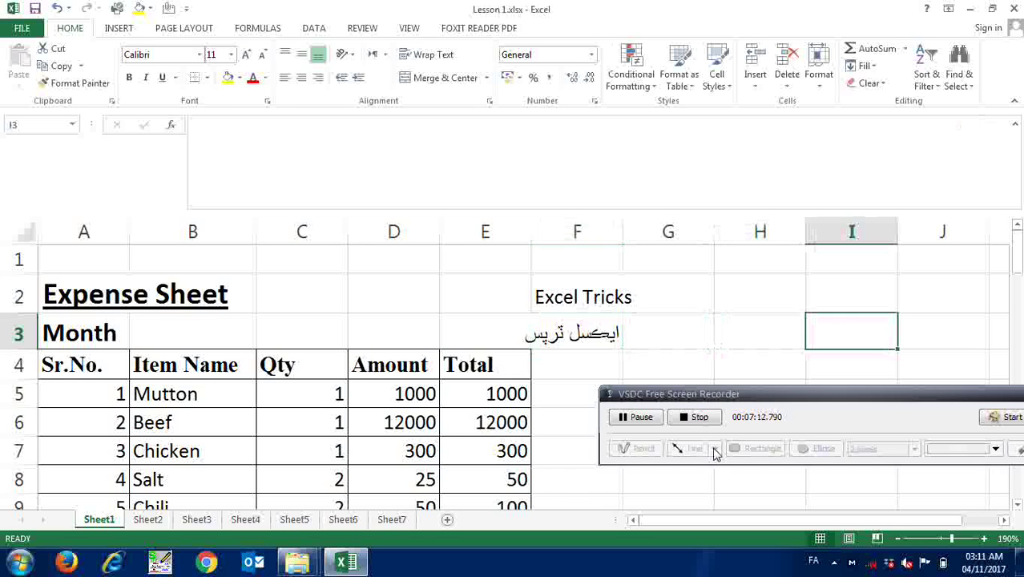
{"action": "type", "text": "وث"}
{"action": "key", "text": "BackSpace"}
{"action": "key", "text": "BackSpace"}
{"action": "type", "text": "يوث"}
{"action": "key", "text": "BackSpace"}
{"action": "type", "text": "تیو"}
{"action": "type", "text": "ب"}
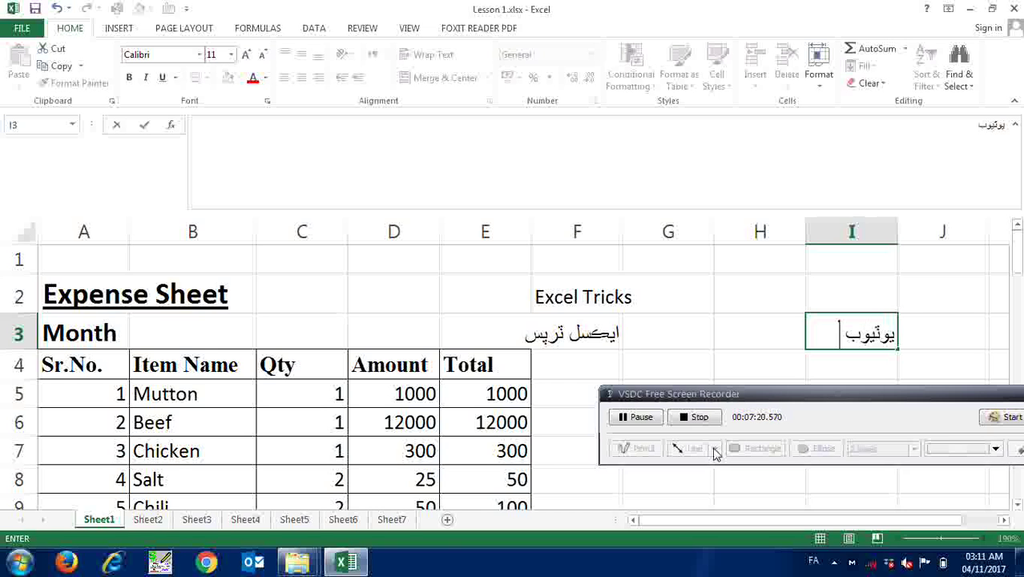
{"action": "key", "text": "Return"}
Step: Type the Persian word مہربانی in I4
{"action": "key", "text": "Up"}
{"action": "key", "text": "Left"}
{"action": "key", "text": "Left"}
{"action": "key", "text": "Left"}
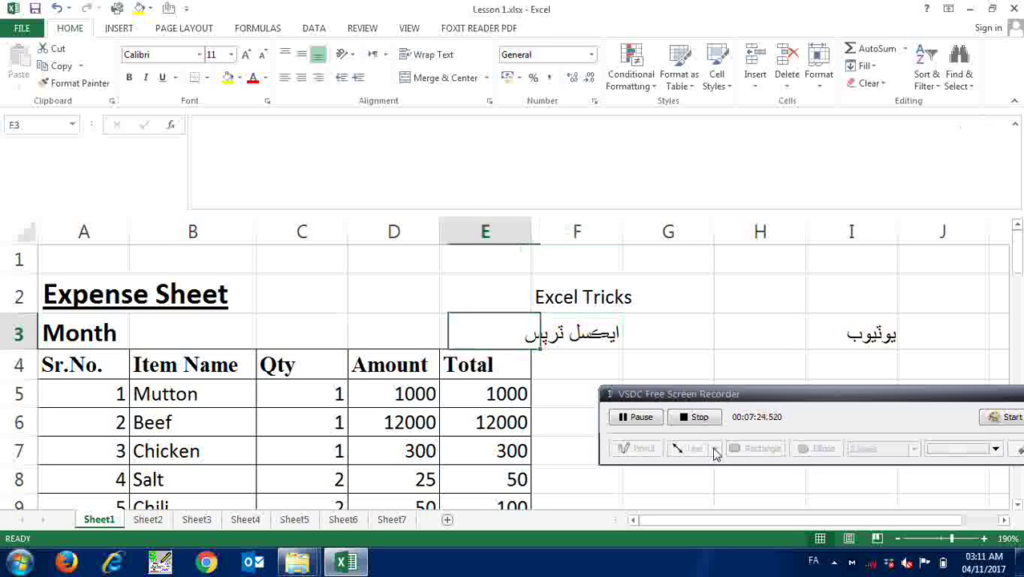
{"action": "key", "text": "Right"}
{"action": "key", "text": "Right"}
{"action": "key", "text": "Right"}
{"action": "key", "text": "Down"}
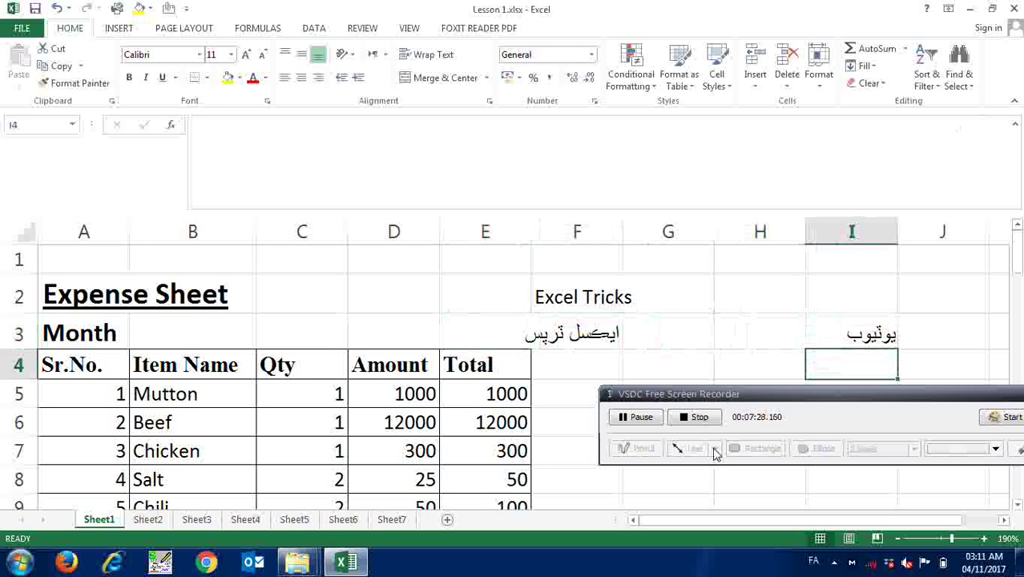
{"action": "type", "text": "مهرباني"}
{"action": "key", "text": "Return"}
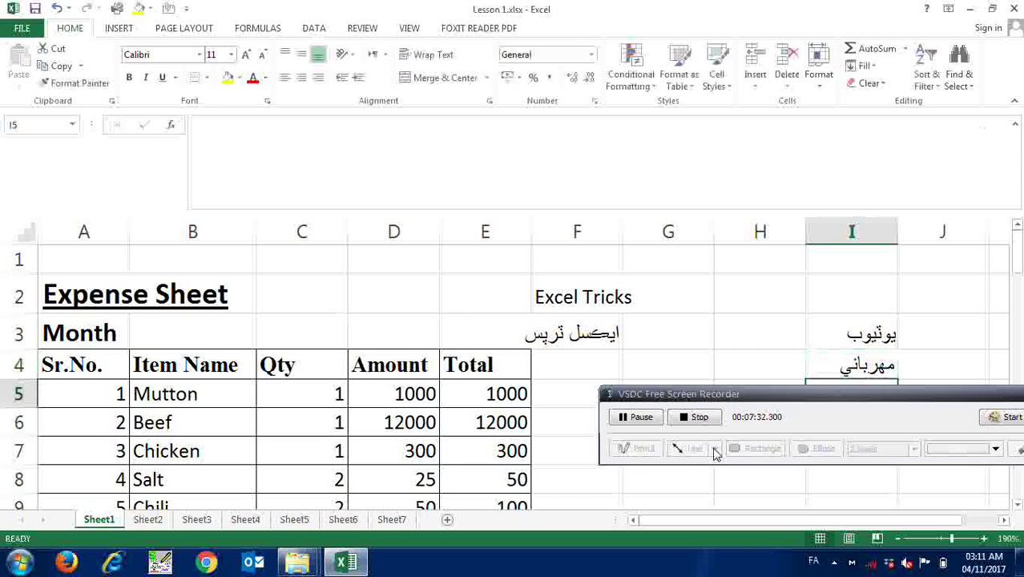
{"action": "left_click", "coordinate": [675, 427]}
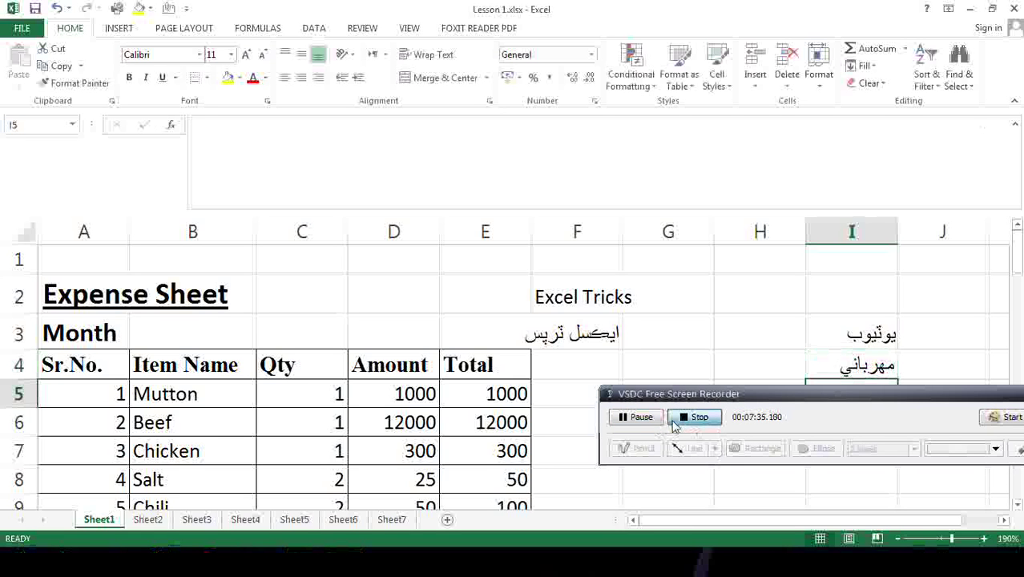